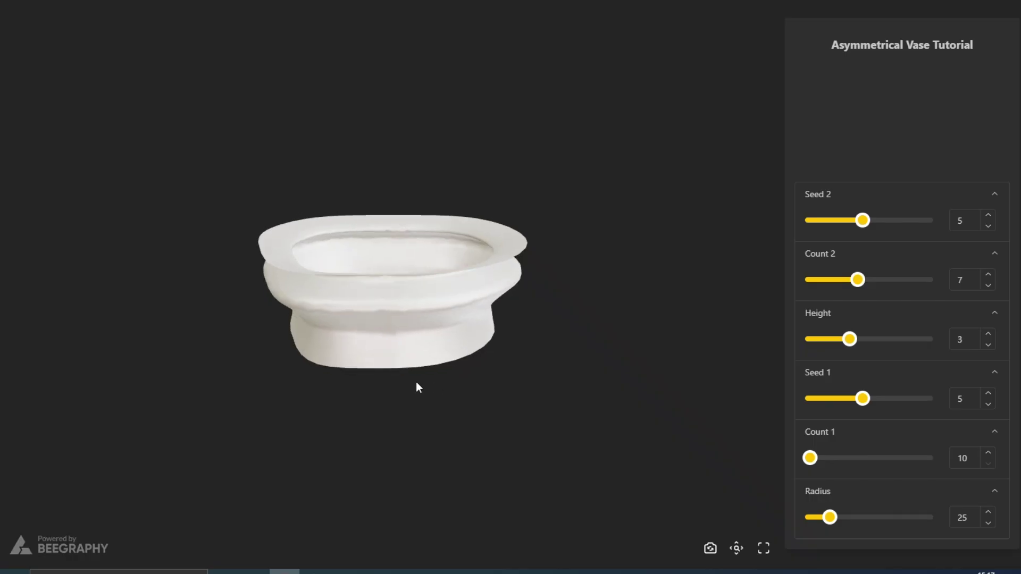
# Step: Try different Seed 1 and Count 1 values on the finished vase and inspect its shape from another angle
pyautogui.moveTo(863, 220)
pyautogui.mouseDown()
pyautogui.moveTo(850, 221)
pyautogui.moveTo(896, 225)
pyautogui.moveTo(868, 226)
pyautogui.mouseUp()
pyautogui.moveTo(870, 287)
pyautogui.mouseDown()
pyautogui.moveTo(886, 289)
pyautogui.moveTo(858, 287)
pyautogui.mouseUp()
pyautogui.moveTo(881, 342); pyautogui.dragTo(844, 343)
pyautogui.moveTo(862, 398); pyautogui.dragTo(850, 399)
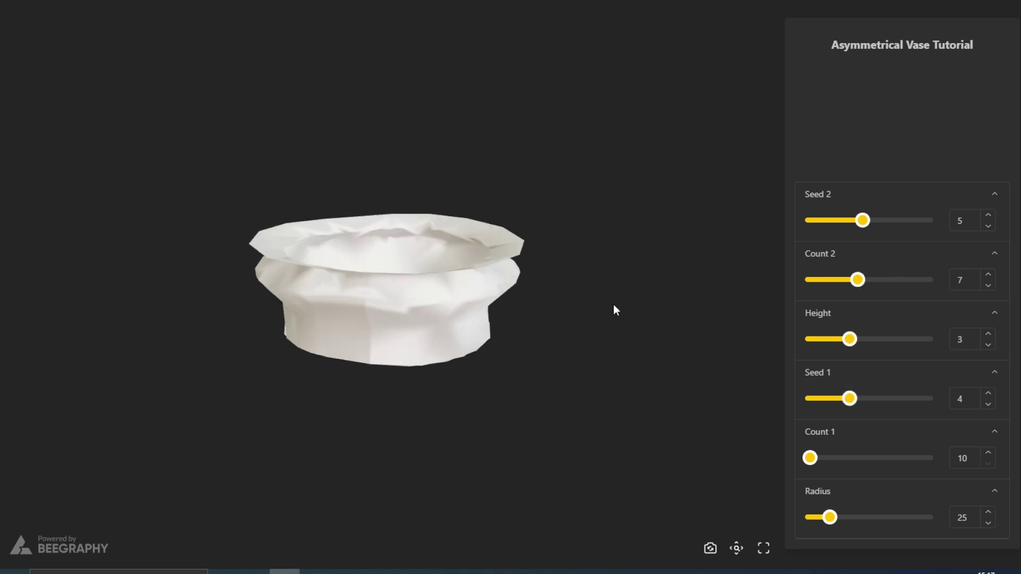
pyautogui.moveTo(613, 307); pyautogui.dragTo(565, 292)
pyautogui.moveTo(849, 399); pyautogui.dragTo(829, 403)
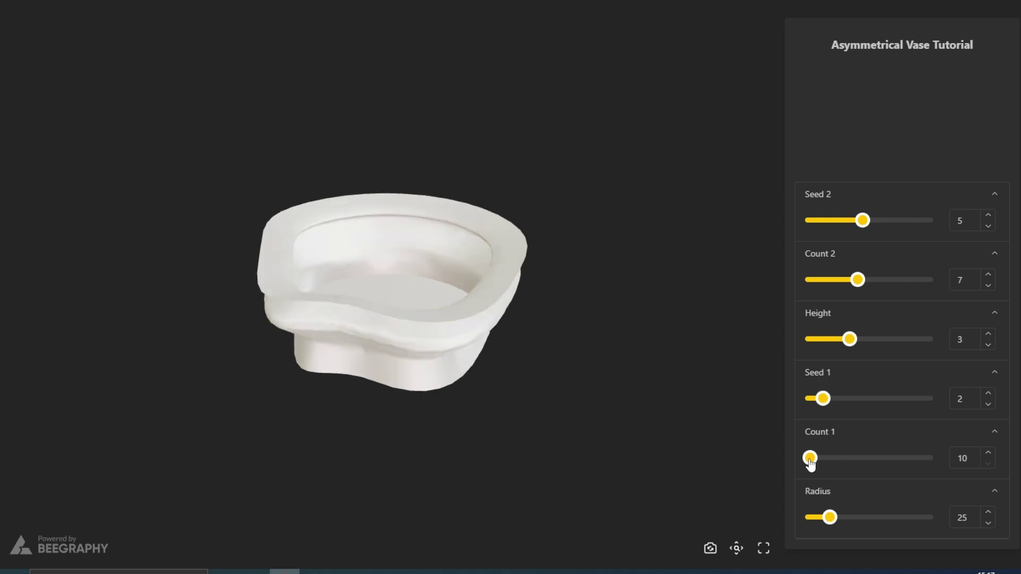
pyautogui.moveTo(809, 460); pyautogui.dragTo(833, 460)
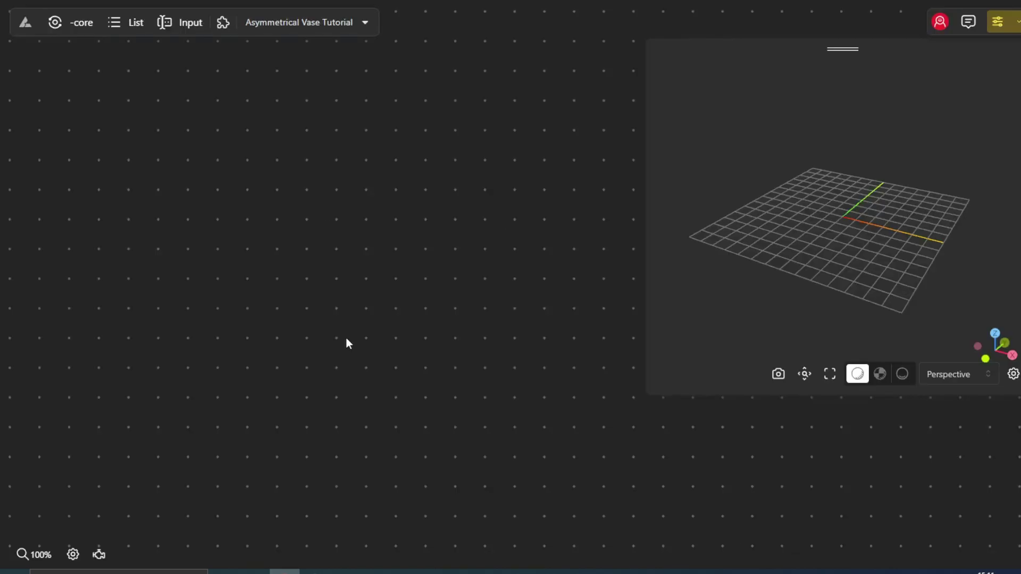
# Step: Add a Range Input node with value 20, minimum 20 and maximum 50, and collapse its settings
pyautogui.doubleClick(243, 256)
pyautogui.write('20')
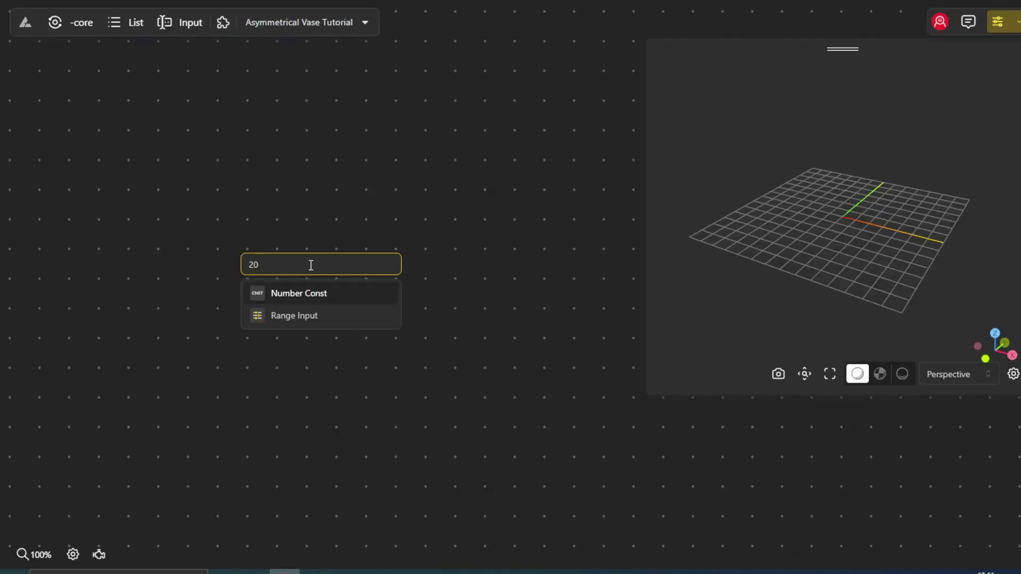
pyautogui.click(309, 314)
pyautogui.moveTo(307, 276); pyautogui.dragTo(161, 194)
pyautogui.click(205, 244)
pyautogui.click(207, 252)
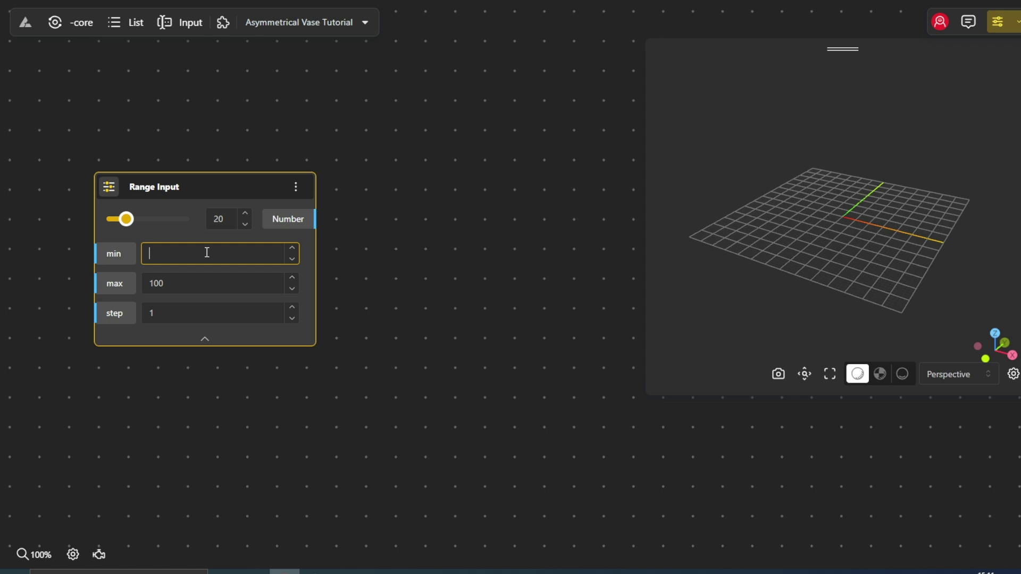
pyautogui.write('20')
pyautogui.click(210, 283)
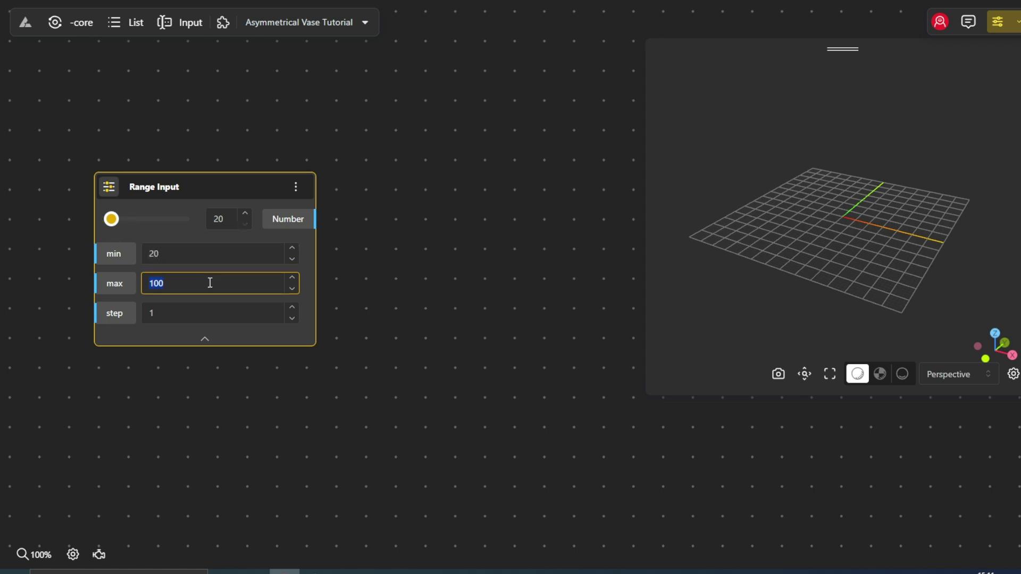
pyautogui.write('50')
pyautogui.click(205, 338)
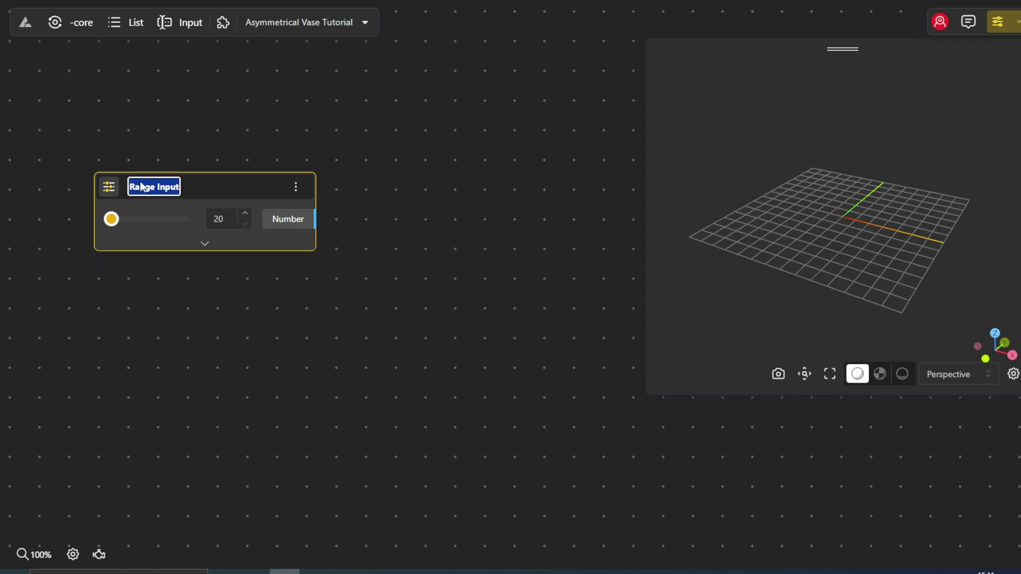
# Step: Rename the range input as Radius and shift it to leave room for further nodes
pyautogui.press('BackSpace')
pyautogui.write('Radius')
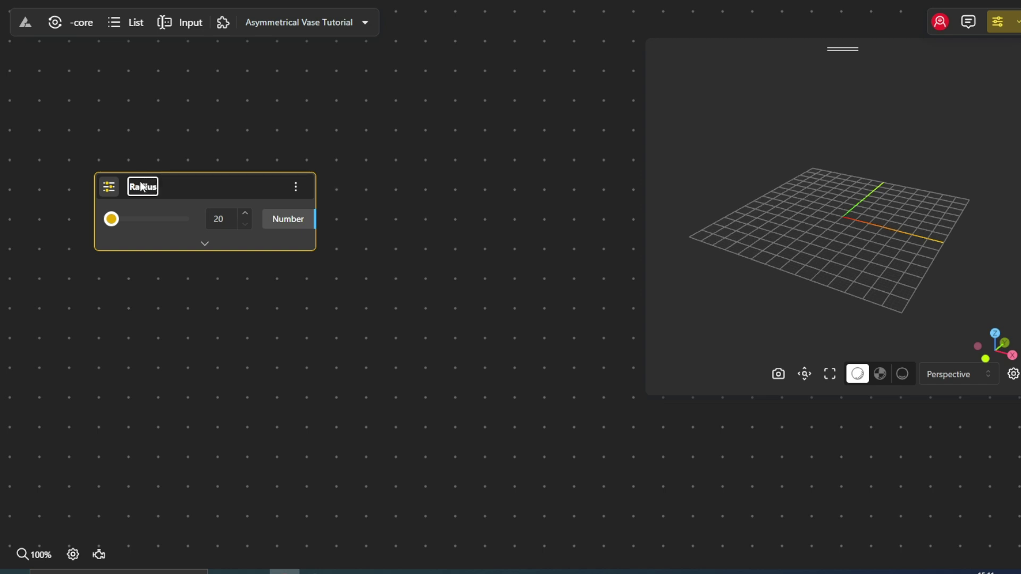
pyautogui.press('Return')
pyautogui.moveTo(219, 193); pyautogui.dragTo(167, 176)
# Step: Add a Circle node beside the Radius node and connect the Radius number to the circle's Radius input
pyautogui.doubleClick(381, 238)
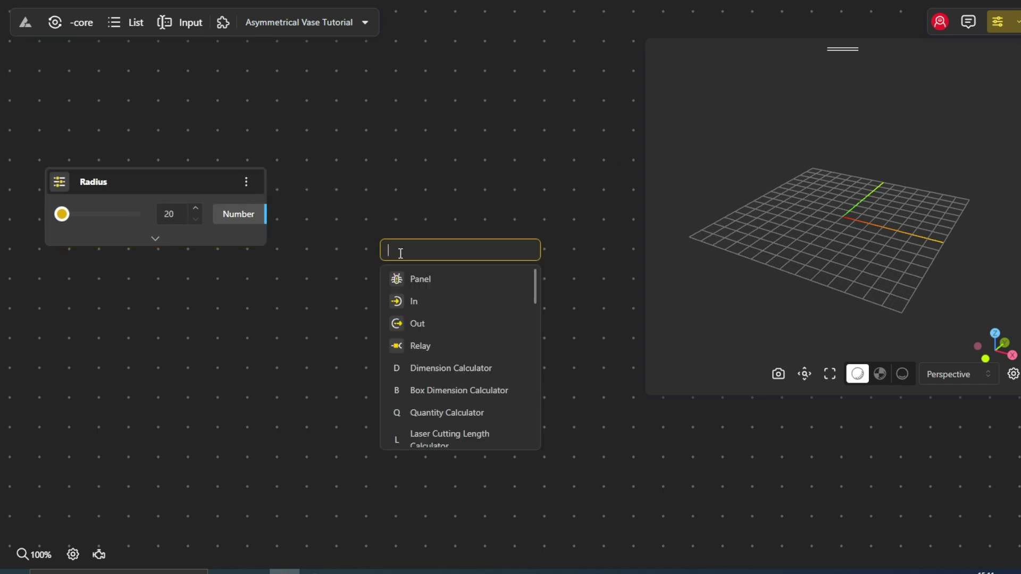
pyautogui.write('circle')
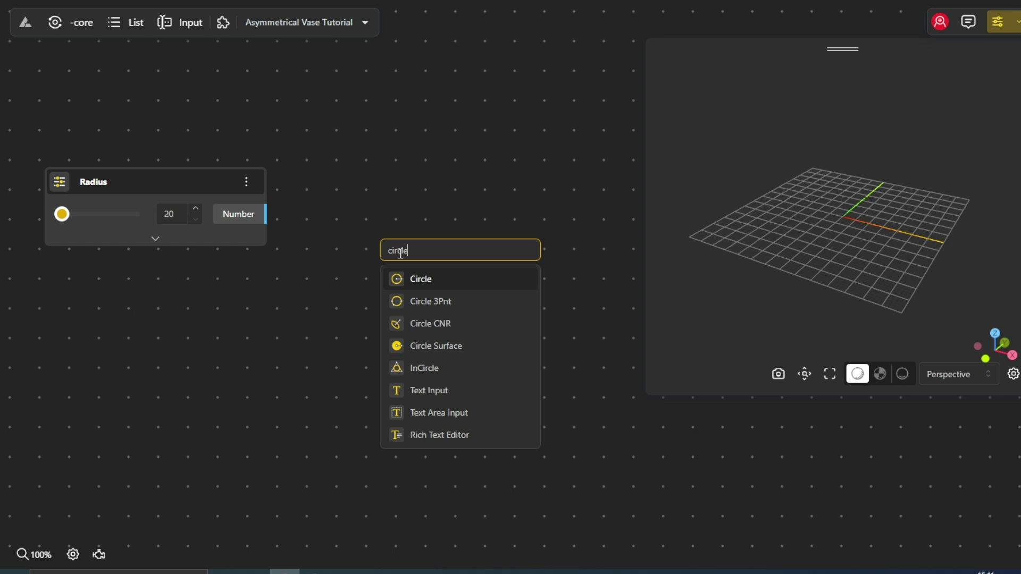
pyautogui.click(419, 281)
pyautogui.moveTo(463, 294); pyautogui.dragTo(426, 240)
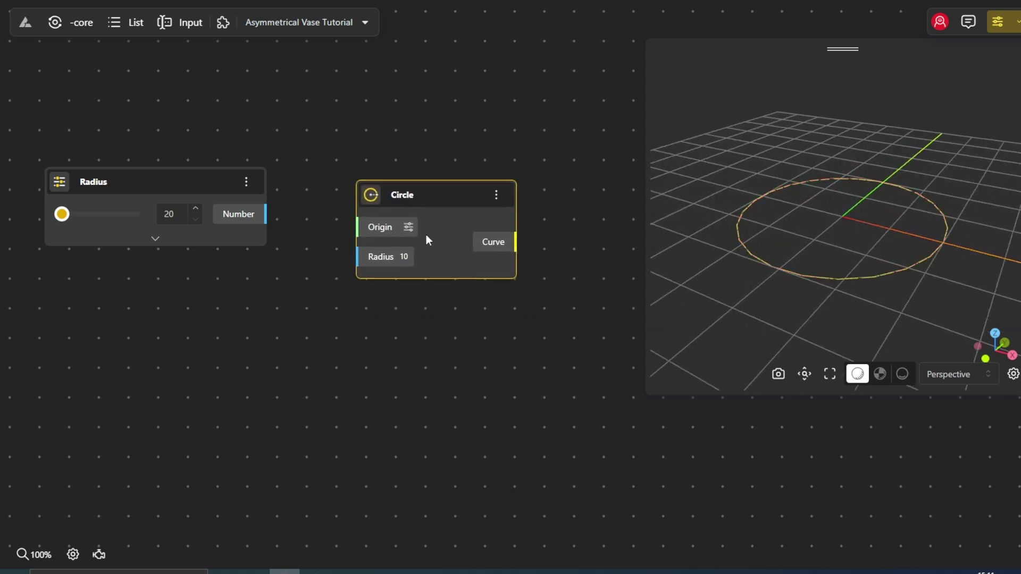
pyautogui.moveTo(260, 218); pyautogui.dragTo(381, 257)
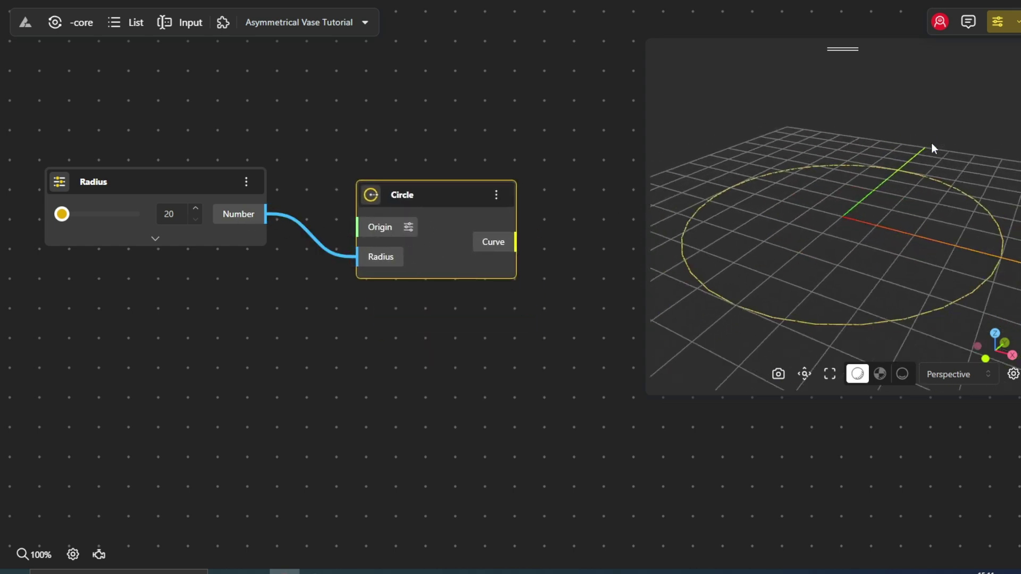
pyautogui.moveTo(929, 152); pyautogui.dragTo(831, 204)
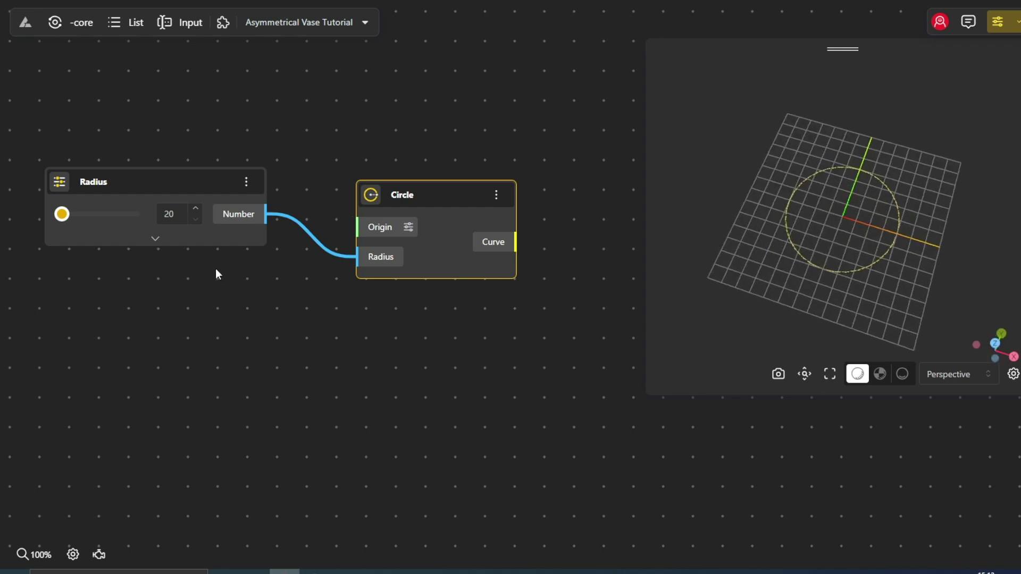
# Step: Set the Radius range input to 25 and move the Circle node closer to it
pyautogui.moveTo(62, 213)
pyautogui.mouseDown()
pyautogui.moveTo(85, 215)
pyautogui.moveTo(74, 214)
pyautogui.mouseUp()
pyautogui.moveTo(425, 281); pyautogui.dragTo(407, 245)
pyautogui.click(404, 301)
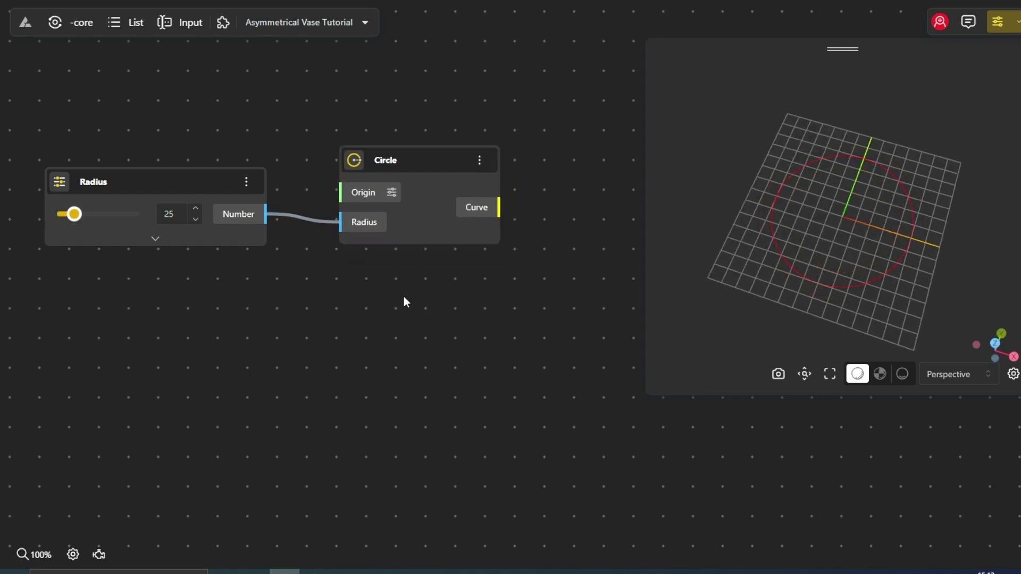
# Step: Add a Divide By Count node after the Circle node and feed it the circle's curve
pyautogui.moveTo(404, 301); pyautogui.dragTo(221, 326)
pyautogui.doubleClick(331, 307)
pyautogui.write('div')
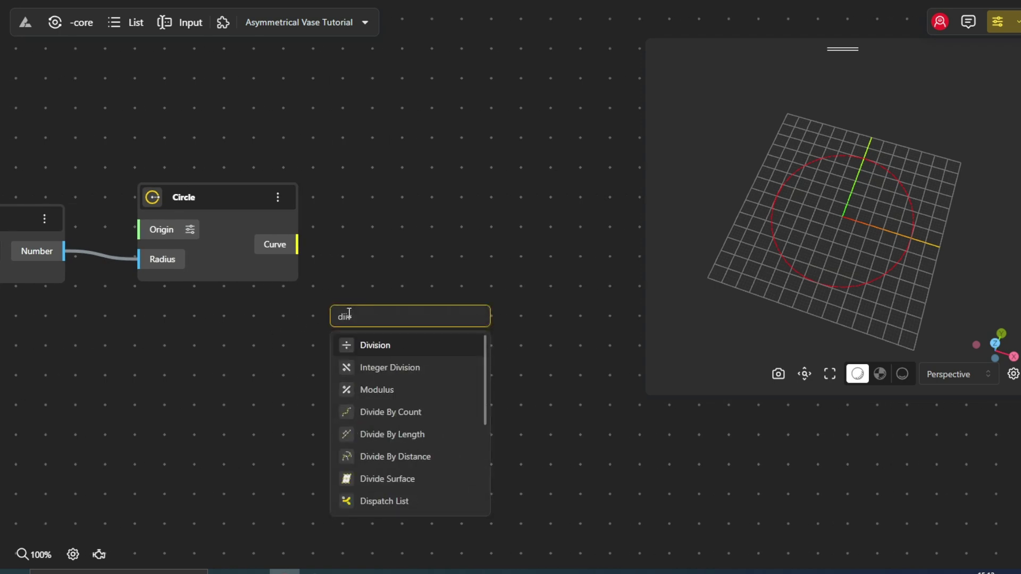
pyautogui.click(387, 410)
pyautogui.moveTo(387, 410); pyautogui.dragTo(416, 251)
pyautogui.moveTo(288, 251); pyautogui.dragTo(374, 222)
# Step: Add a Range Input node with value 10 below the Circle node and set its minimum to 10
pyautogui.doubleClick(267, 371)
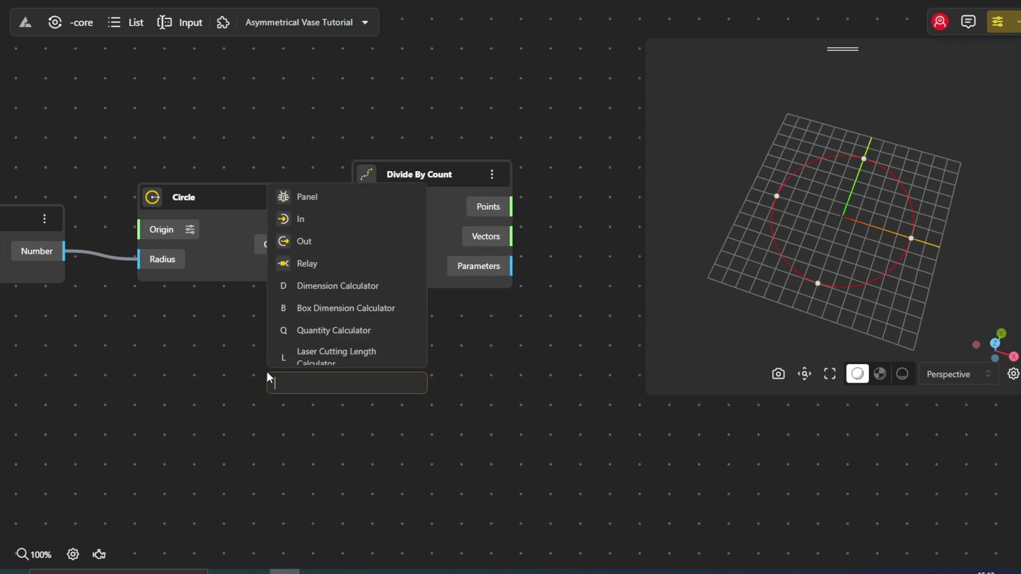
pyautogui.write('ra')
pyautogui.click(309, 433)
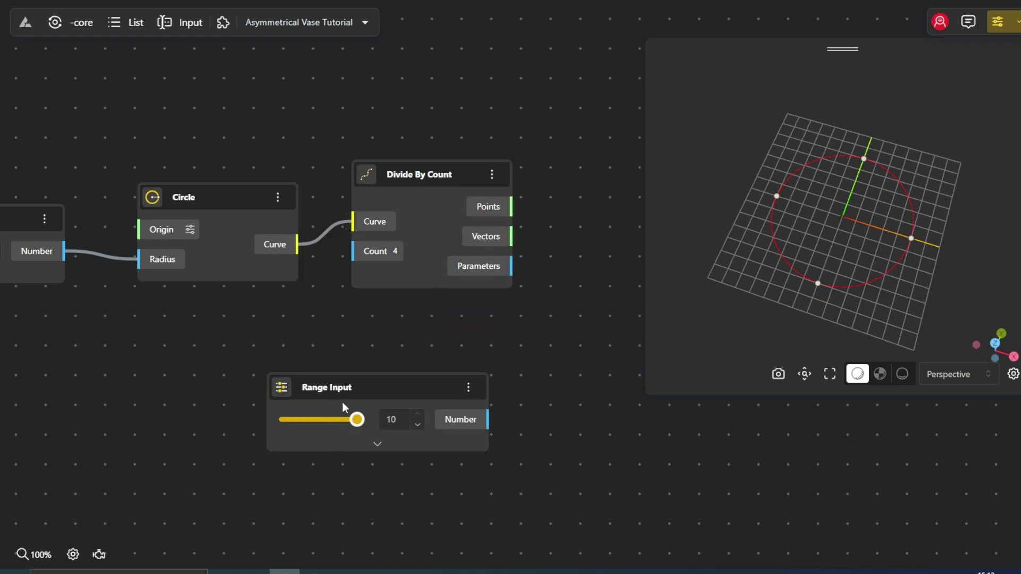
pyautogui.moveTo(352, 387); pyautogui.dragTo(160, 327)
pyautogui.click(187, 385)
pyautogui.click(188, 388)
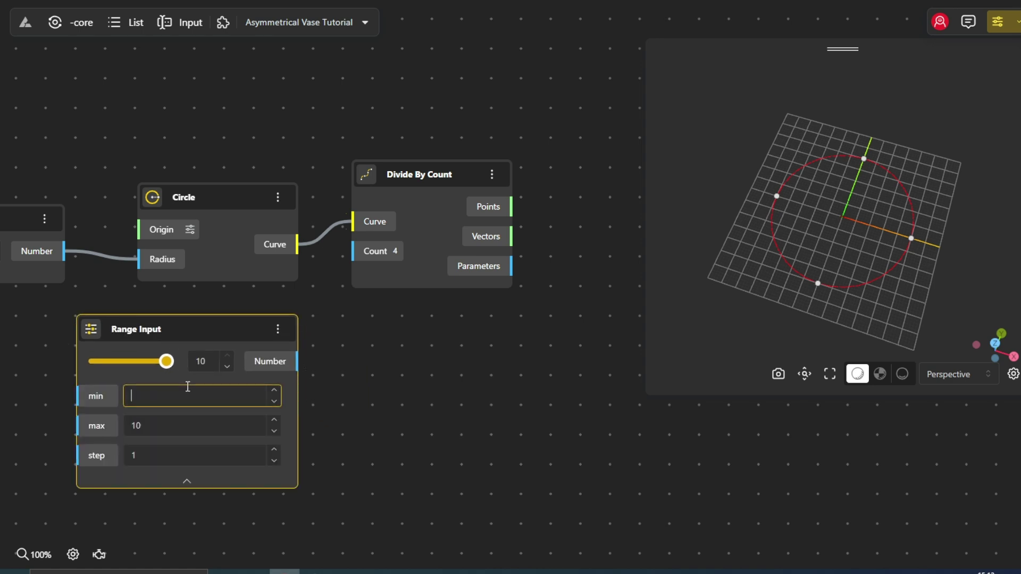
pyautogui.write('0')
pyautogui.press('Tab')
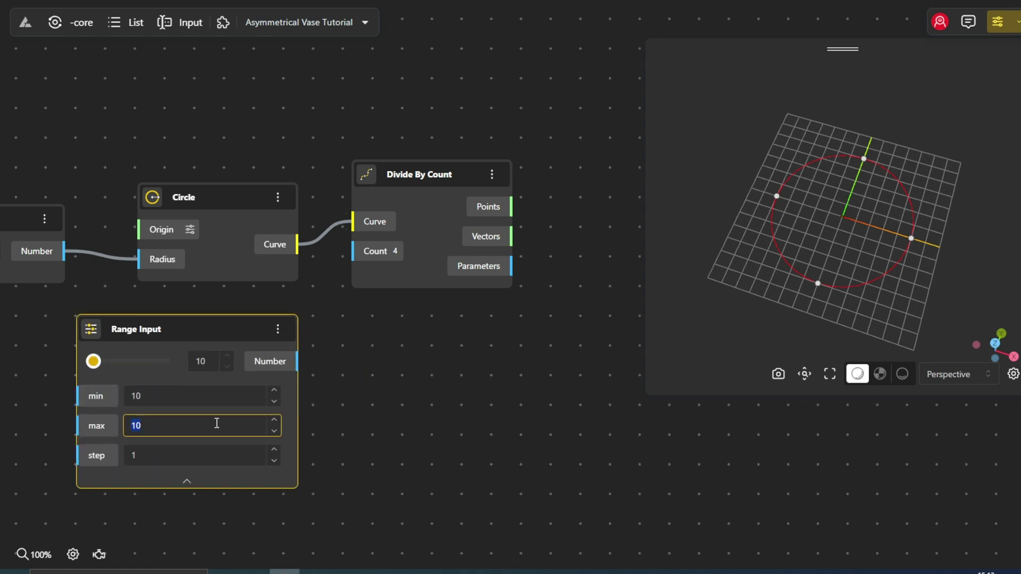
# Step: Rename the new range input as Count 1 and connect its number to the Count input of Divide By Count
pyautogui.click(187, 480)
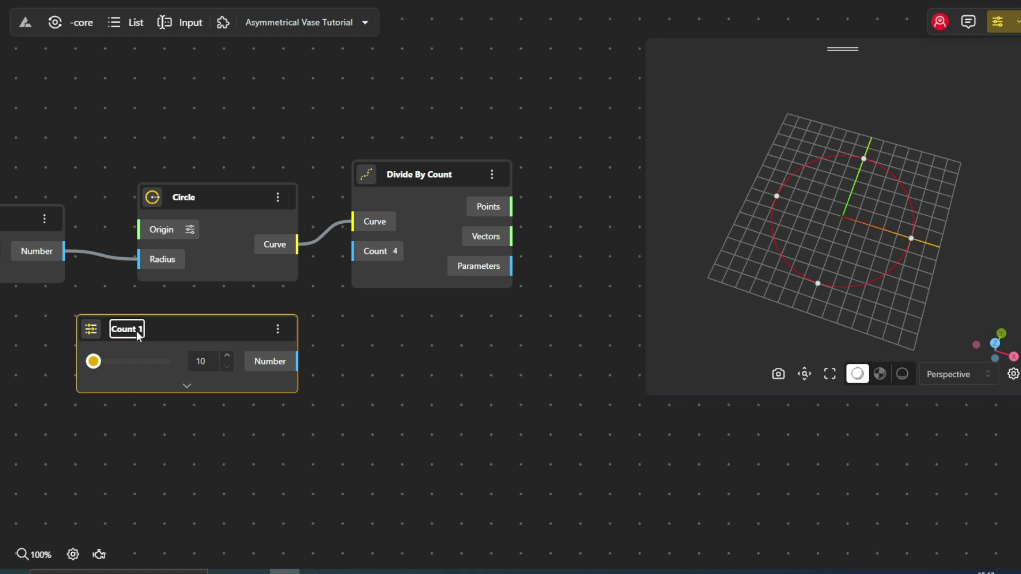
pyautogui.moveTo(297, 361); pyautogui.dragTo(372, 254)
pyautogui.click(404, 374)
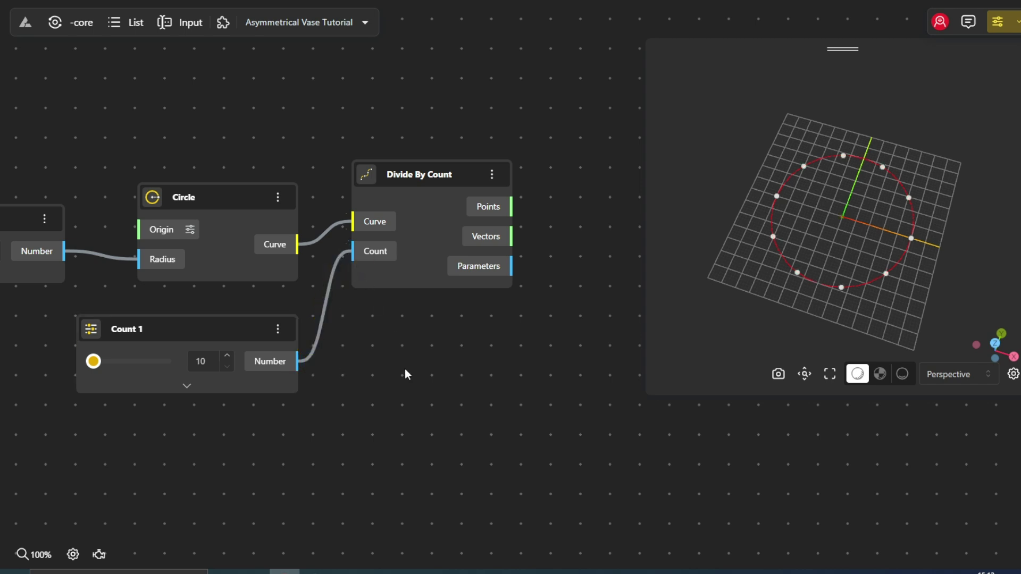
# Step: Add a Vector By 2Pnt node and place it beside the Divide By Count node
pyautogui.scroll(-2, 405, 370)
pyautogui.doubleClick(447, 315)
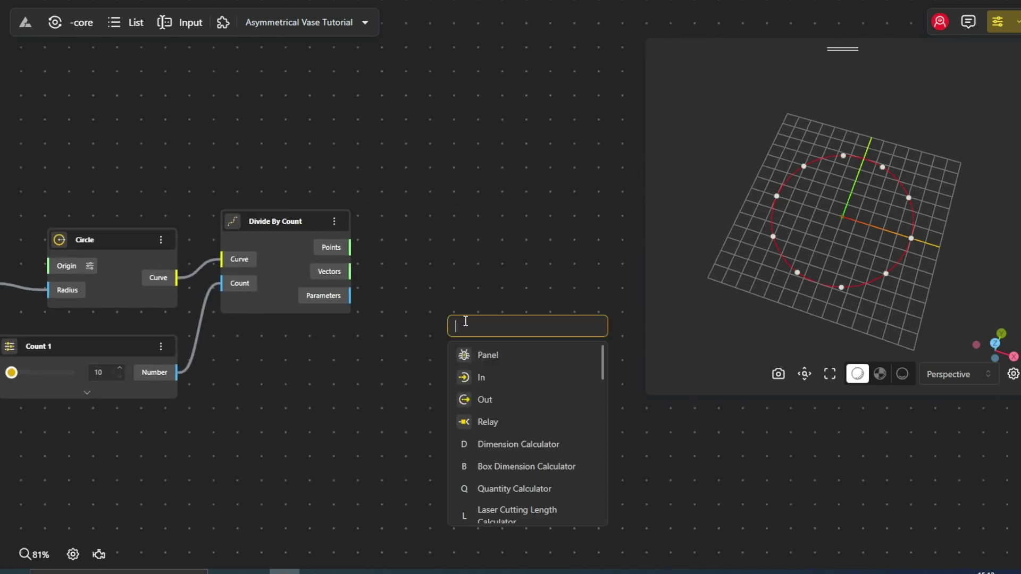
pyautogui.write('vect')
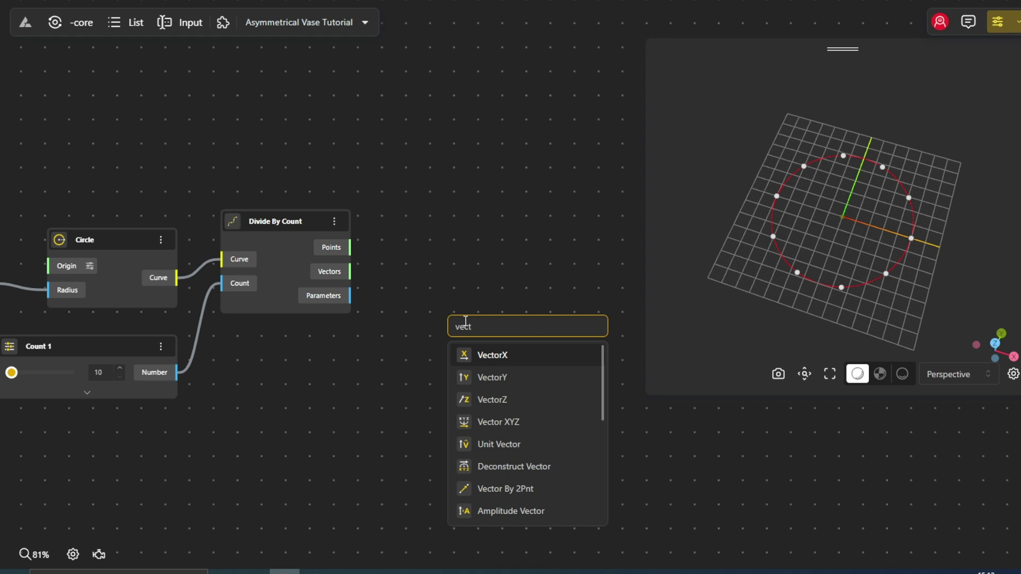
pyautogui.write('or')
pyautogui.click(524, 489)
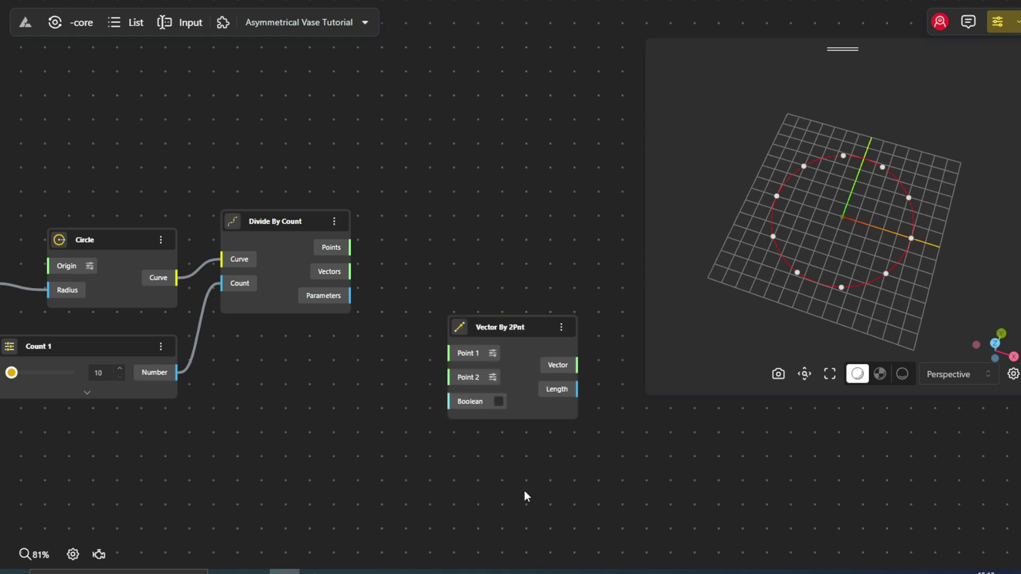
pyautogui.moveTo(477, 319); pyautogui.dragTo(468, 274)
# Step: Set Point 1 of the vector node to x 0 and y 0, and connect the division points to Point 2
pyautogui.click(475, 245)
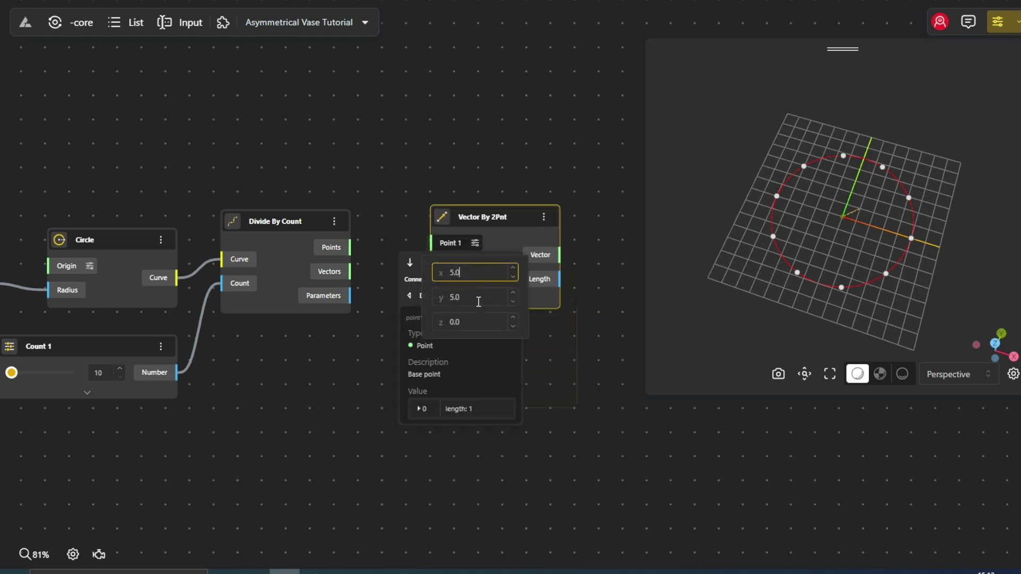
pyautogui.write('0')
pyautogui.click(480, 298)
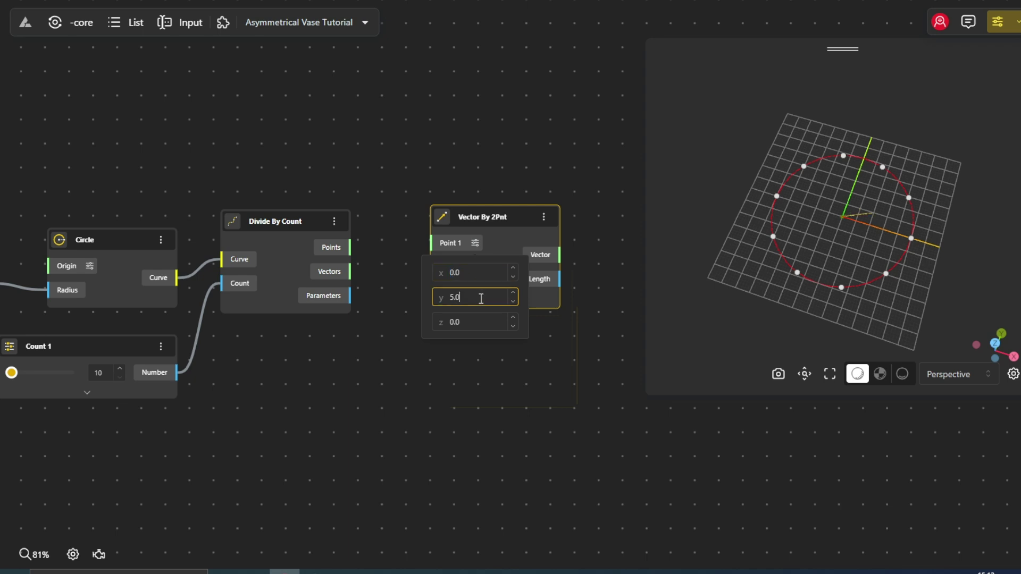
pyautogui.write('0')
pyautogui.click(420, 170)
pyautogui.moveTo(343, 251); pyautogui.dragTo(461, 272)
# Step: Add an Amplitude Vector node after Vector By 2Pnt and connect the two-point vector to its Vector input
pyautogui.moveTo(435, 356); pyautogui.dragTo(267, 326)
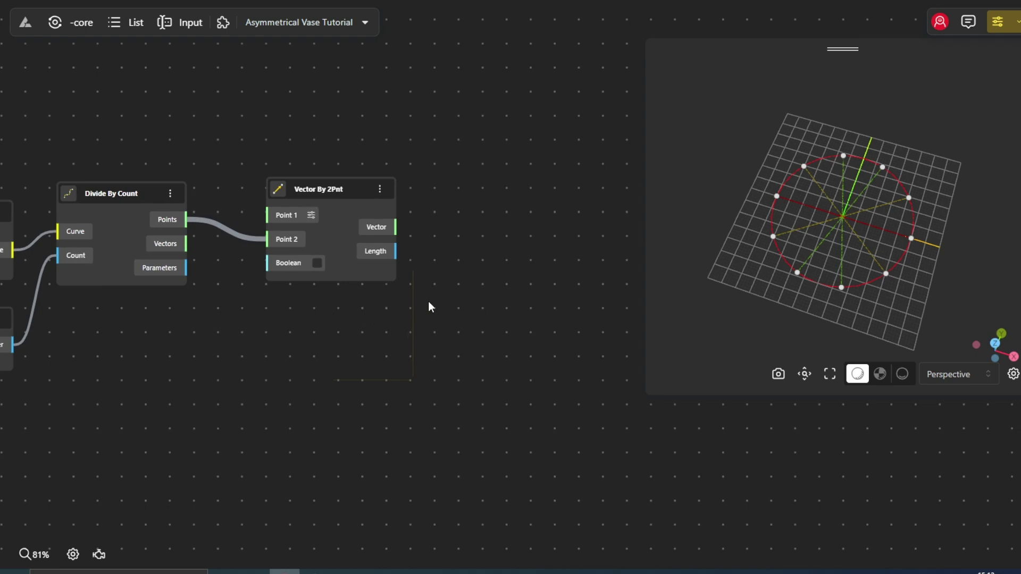
pyautogui.doubleClick(429, 301)
pyautogui.write('amplitude')
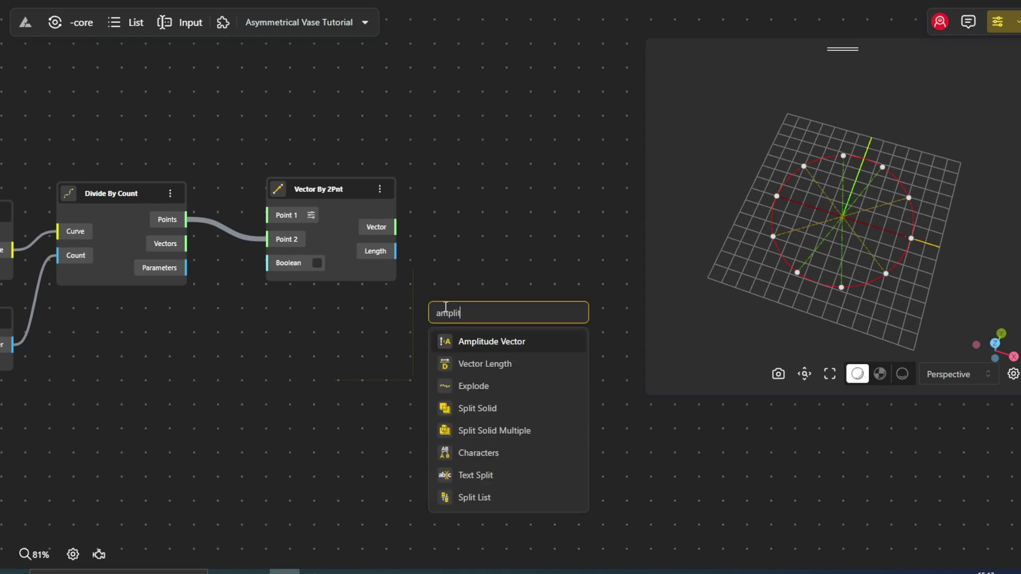
pyautogui.click(467, 341)
pyautogui.moveTo(494, 314); pyautogui.dragTo(516, 199)
pyautogui.moveTo(397, 227); pyautogui.dragTo(476, 227)
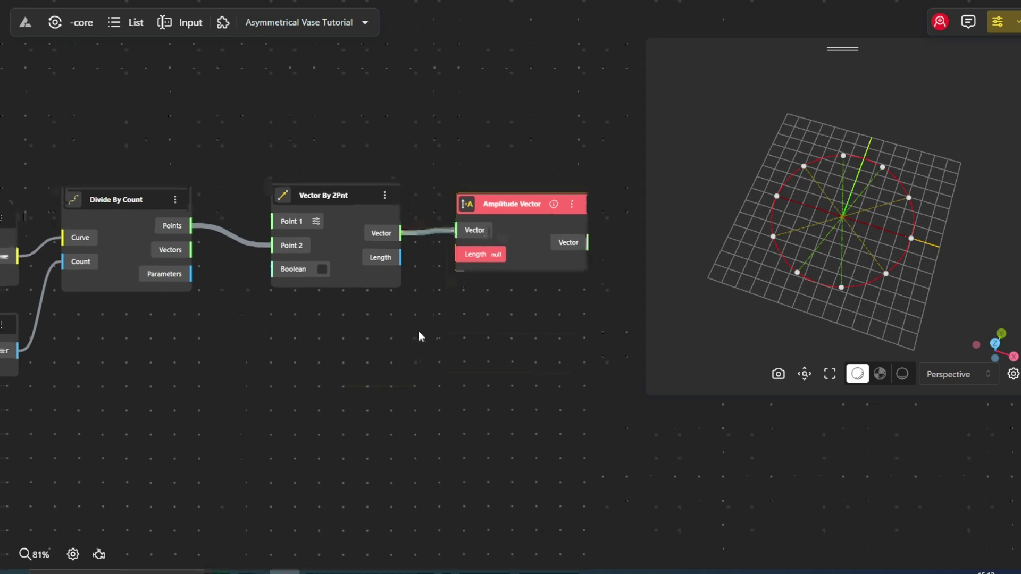
# Step: Add a Random Numbers List node and place it below the Vector By 2Pnt node
pyautogui.doubleClick(147, 402)
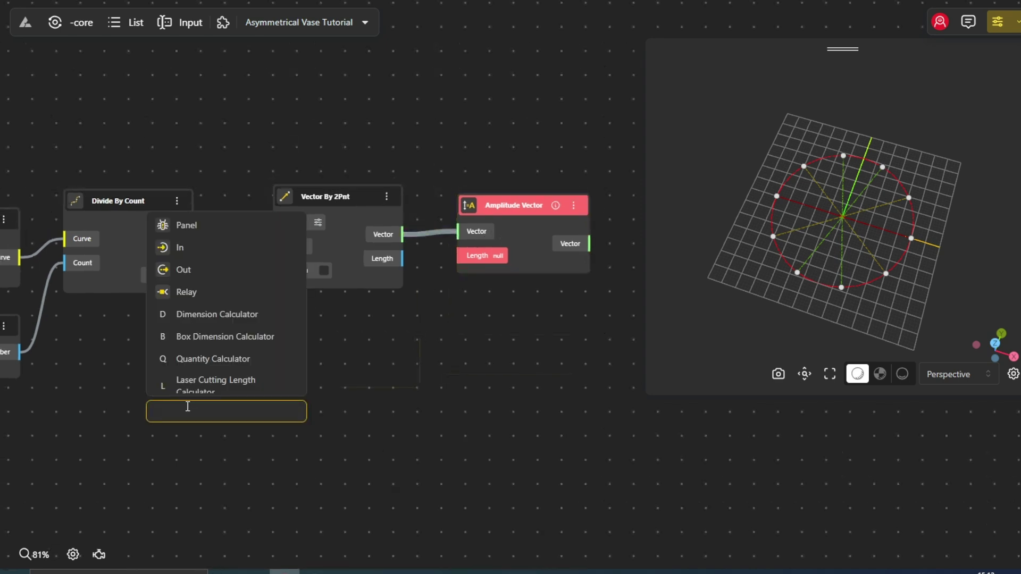
pyautogui.write('random')
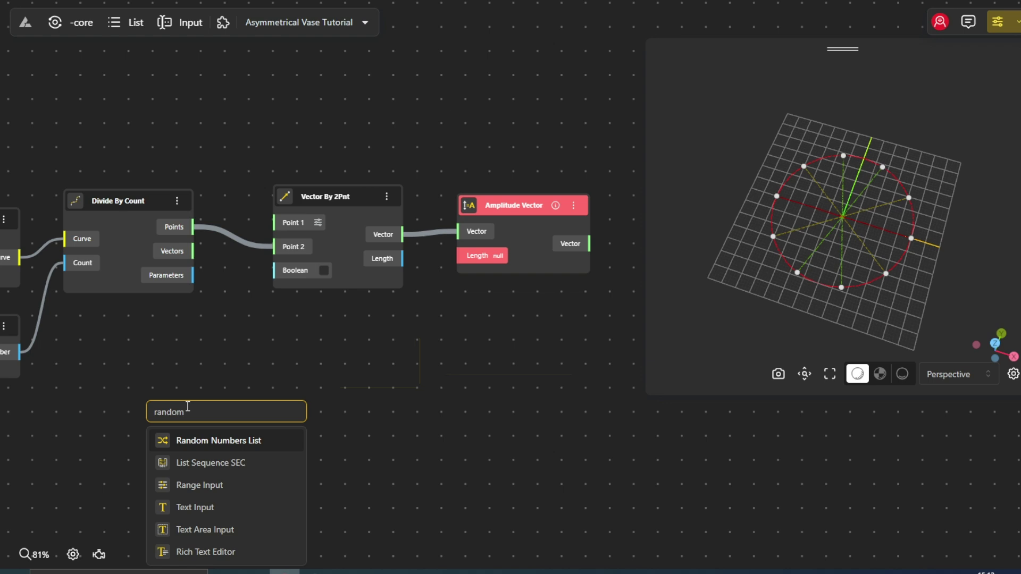
pyautogui.click(192, 441)
pyautogui.moveTo(274, 359); pyautogui.dragTo(336, 342)
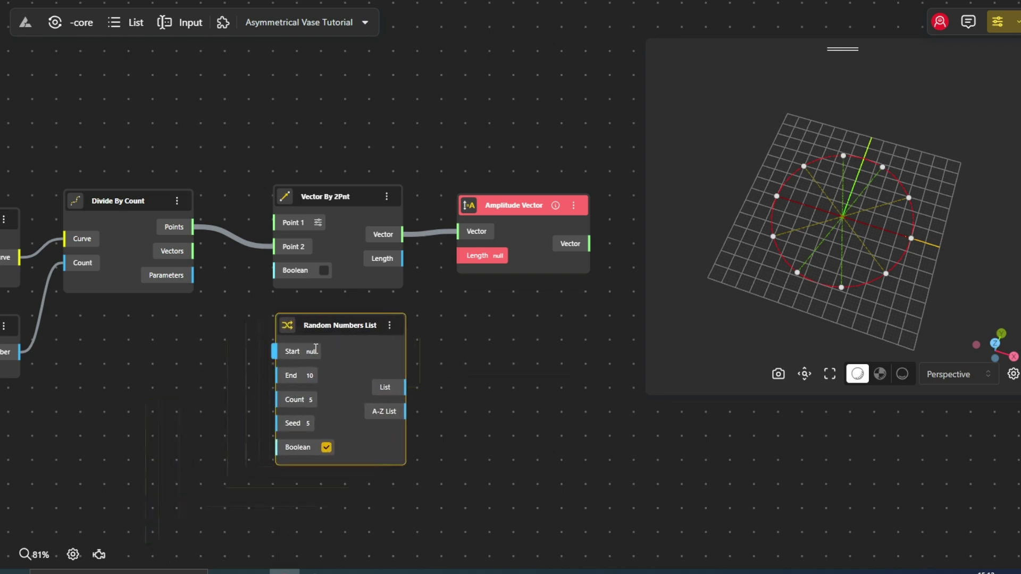
# Step: Set the random numbers list to start at 0 and end at 5
pyautogui.click(316, 348)
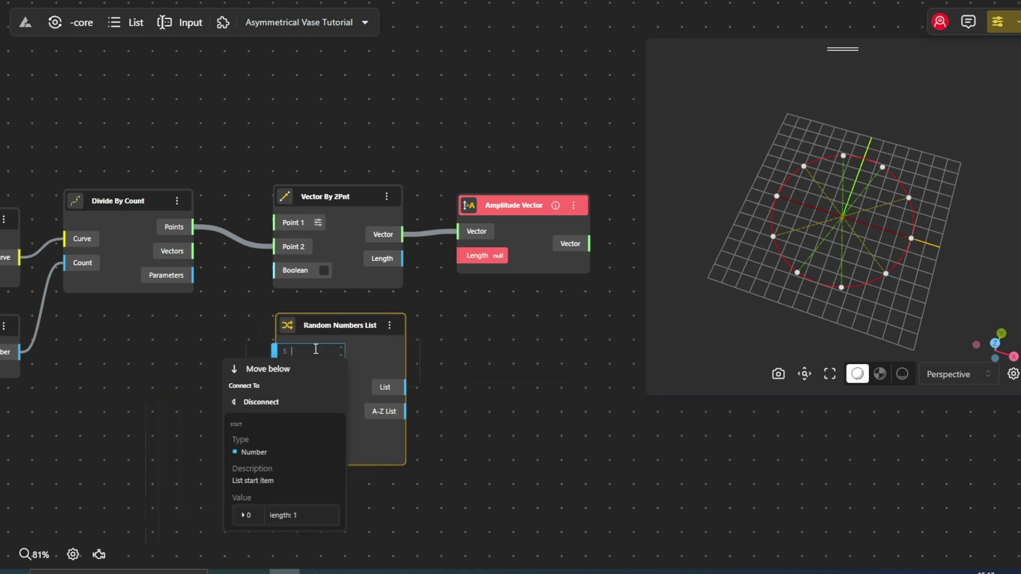
pyautogui.click(302, 355)
pyautogui.click(314, 376)
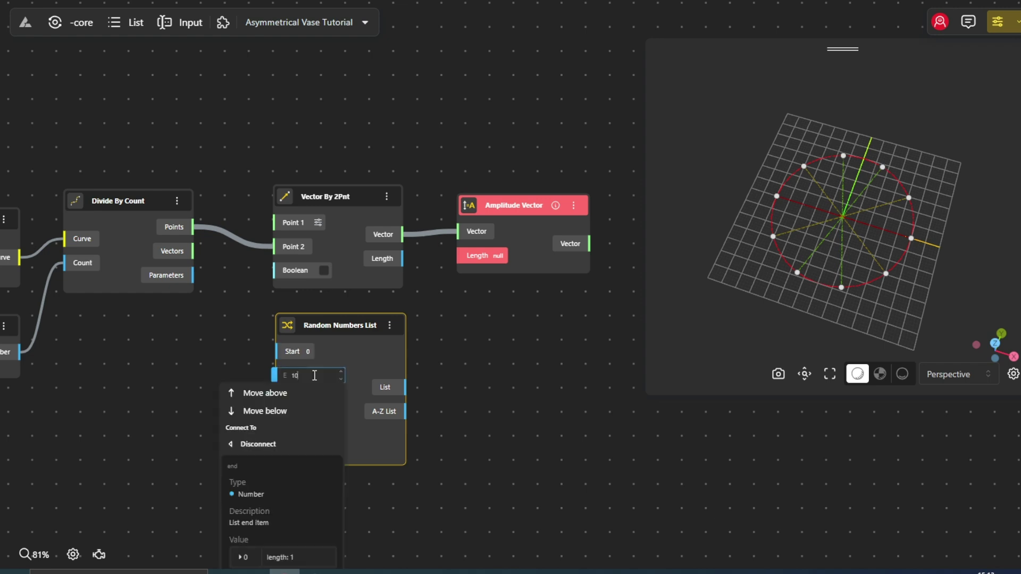
pyautogui.click(314, 376)
pyautogui.moveTo(444, 361); pyautogui.dragTo(594, 377)
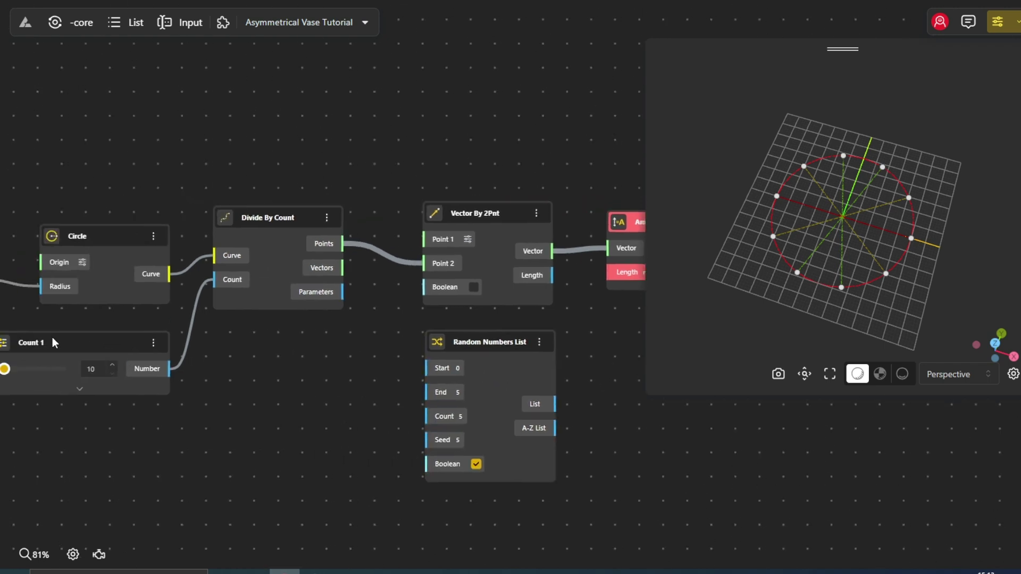
# Step: Feed Count 1 into the Random Numbers List's Count, and a new range input of 5 named Seed 1 into its Seed
pyautogui.moveTo(53, 339); pyautogui.dragTo(85, 338)
pyautogui.moveTo(179, 369); pyautogui.dragTo(432, 418)
pyautogui.doubleClick(286, 454)
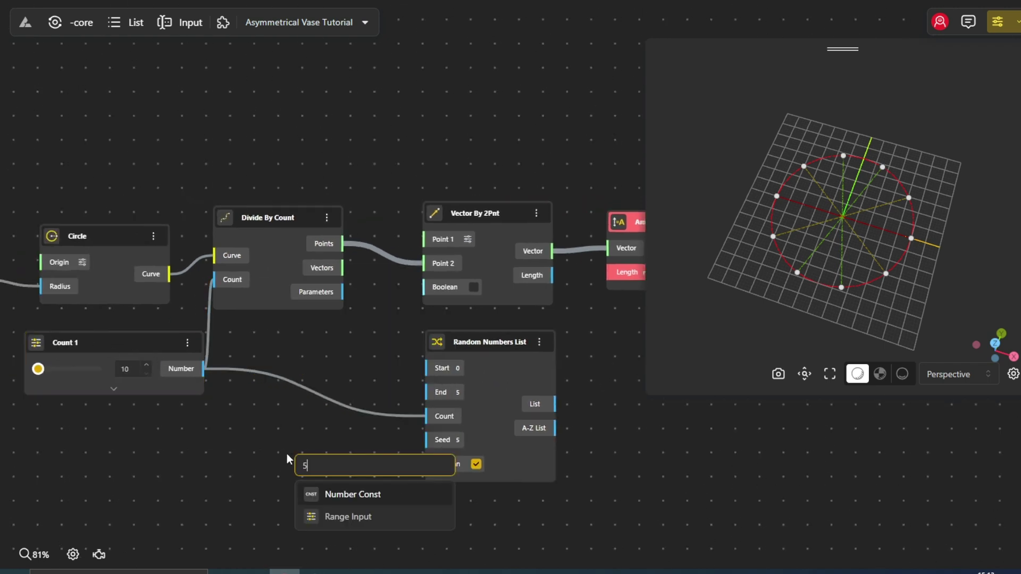
pyautogui.click(326, 518)
pyautogui.moveTo(227, 434); pyautogui.dragTo(200, 439)
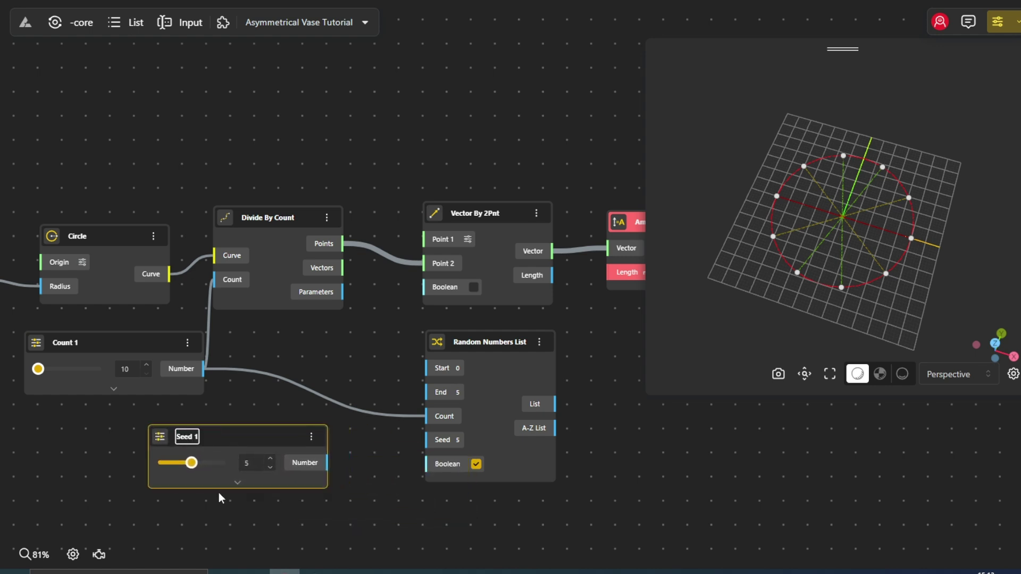
pyautogui.click(238, 488)
pyautogui.click(237, 491)
pyautogui.click(237, 560)
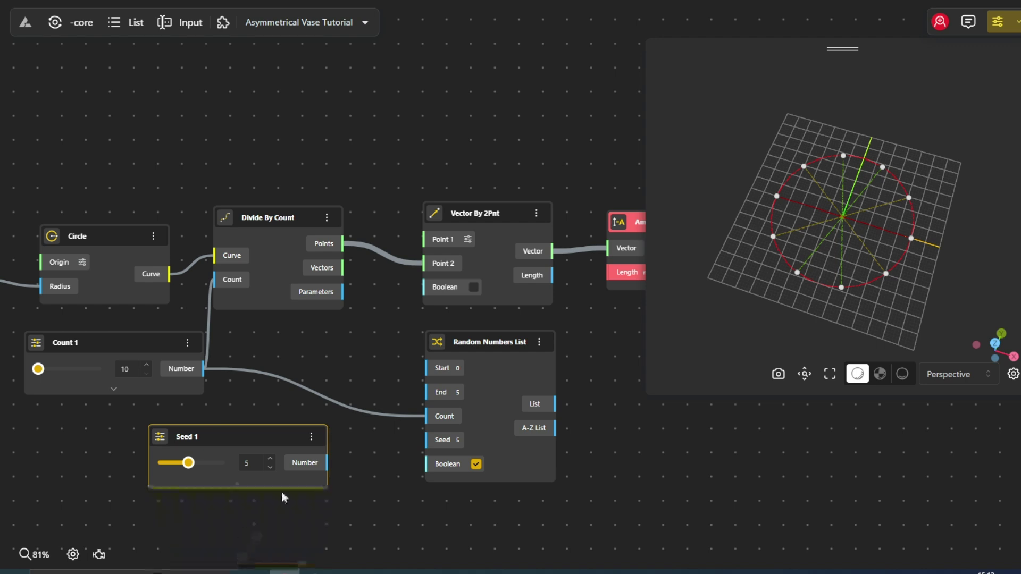
pyautogui.moveTo(326, 462); pyautogui.dragTo(426, 439)
# Step: Turn off the Random Numbers List's Boolean option and connect its List output to the Amplitude Vector's Length
pyautogui.click(476, 465)
pyautogui.moveTo(558, 441); pyautogui.dragTo(436, 296)
pyautogui.moveTo(444, 330); pyautogui.dragTo(493, 366)
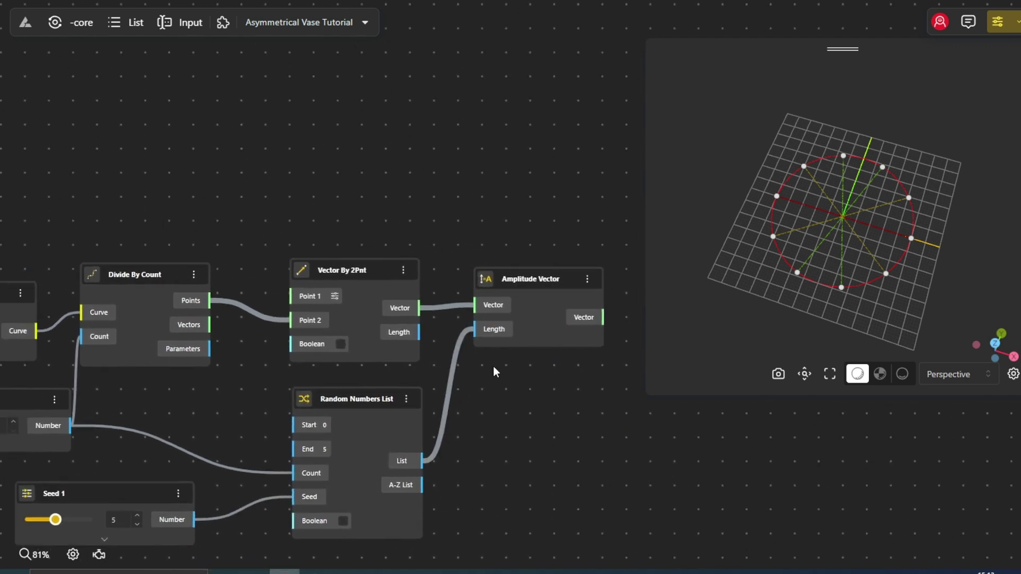
# Step: Add a Move node, connecting the division points to its Geometry and the amplitude vector to its Vector input
pyautogui.doubleClick(378, 218)
pyautogui.write('move')
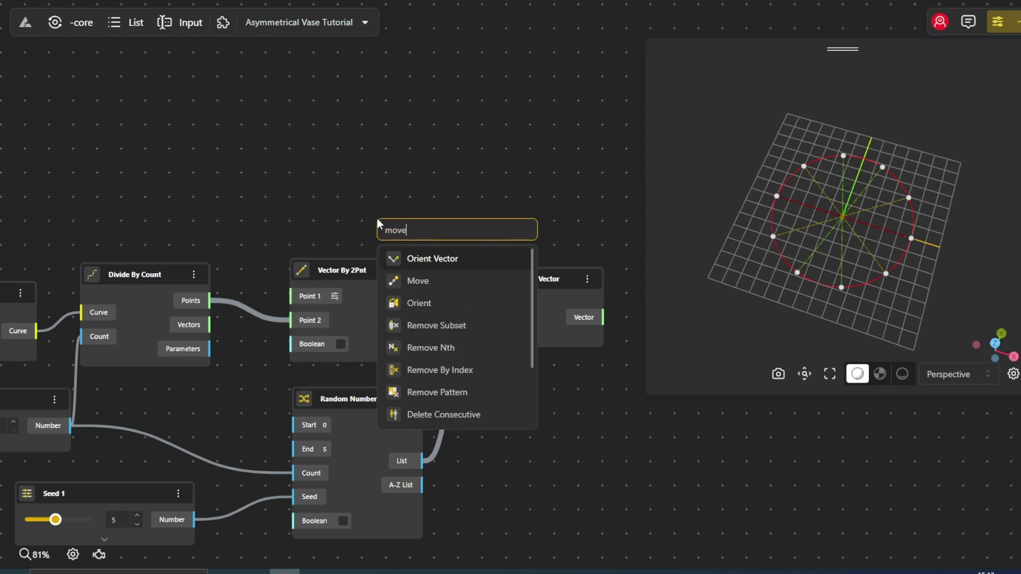
pyautogui.click(384, 281)
pyautogui.moveTo(202, 305); pyautogui.dragTo(402, 257)
pyautogui.moveTo(459, 244); pyautogui.dragTo(557, 166)
pyautogui.click(559, 298)
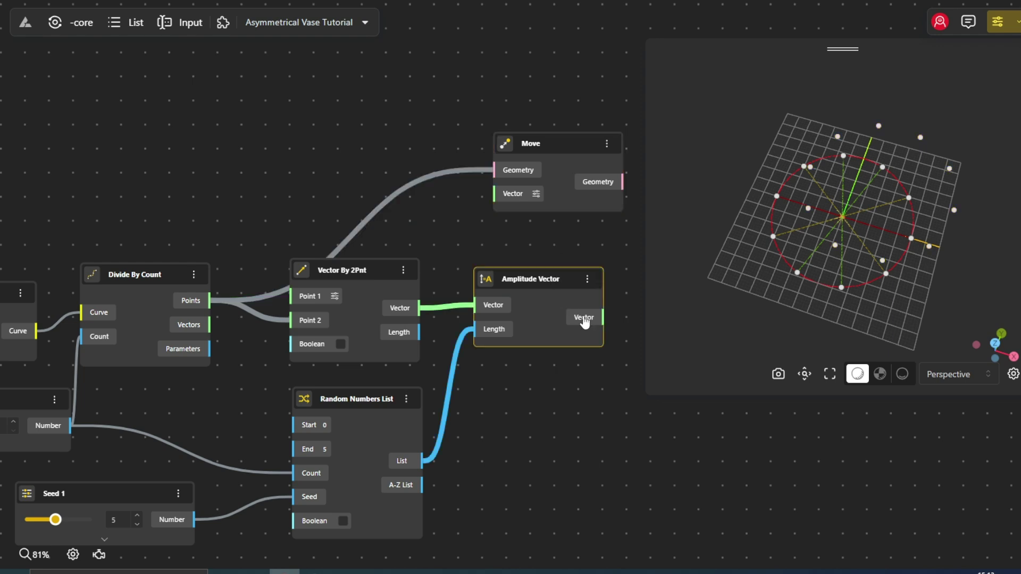
pyautogui.moveTo(604, 317); pyautogui.dragTo(509, 197)
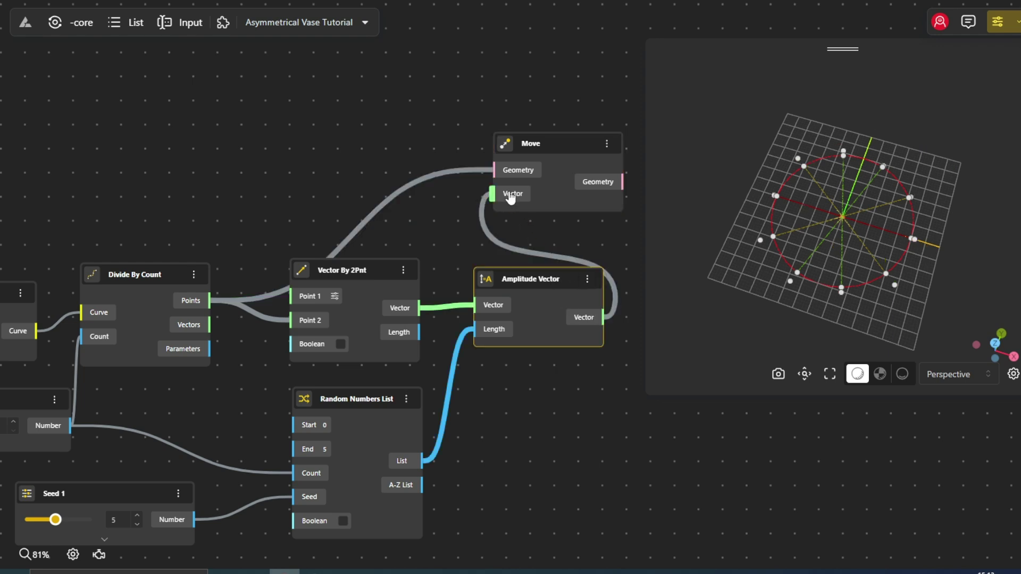
# Step: Hide the Divide By Count preview and place the Move node just after Amplitude Vector
pyautogui.rightClick(123, 287)
pyautogui.click(162, 298)
pyautogui.moveTo(274, 187); pyautogui.dragTo(456, 316)
pyautogui.moveTo(428, 253); pyautogui.dragTo(280, 219)
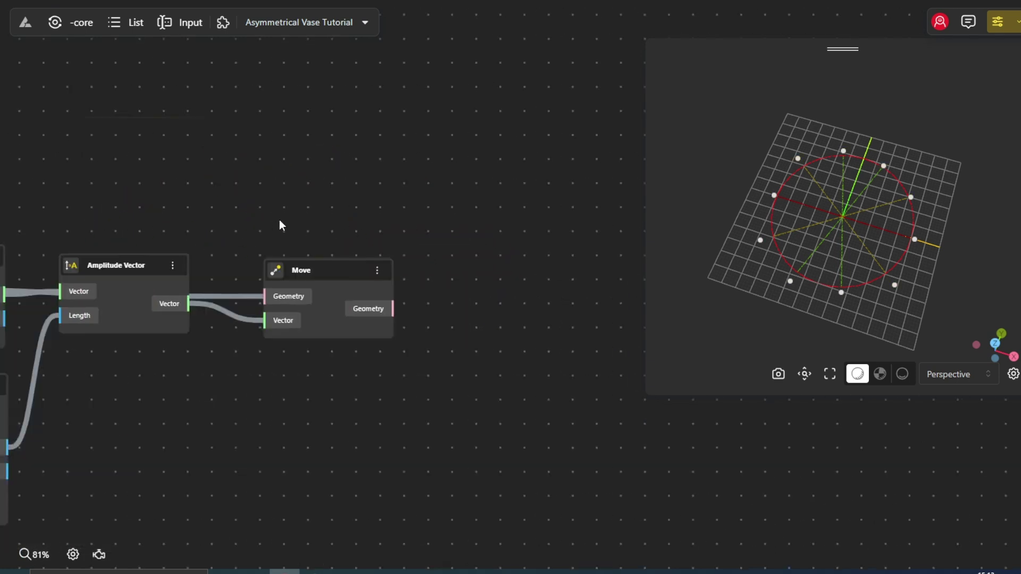
# Step: Add an Interpolate node, connect the moved points to Point 1, and turn on its Boolean option to close the curve
pyautogui.doubleClick(468, 298)
pyautogui.write('inter')
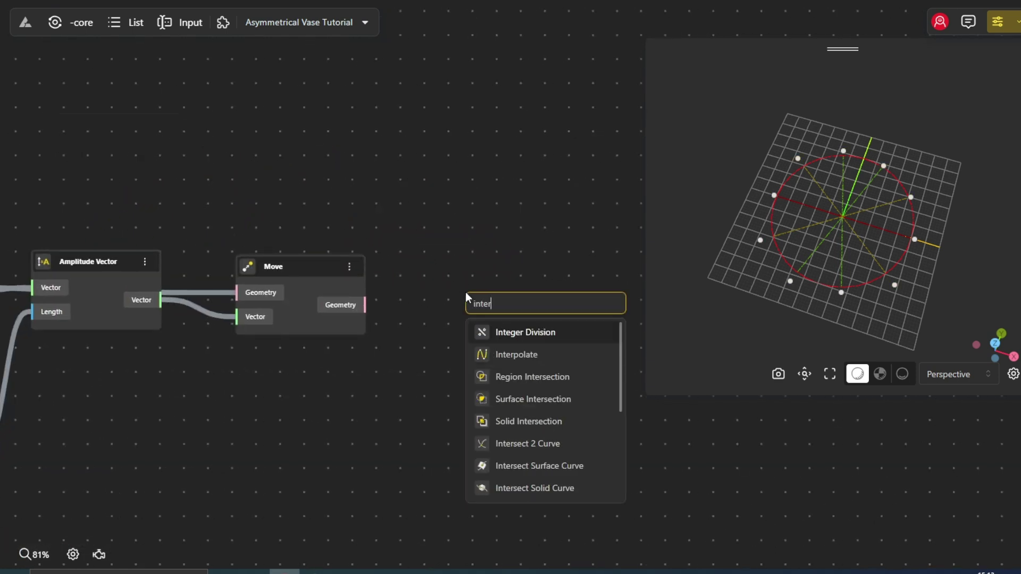
pyautogui.write('polate')
pyautogui.click(526, 334)
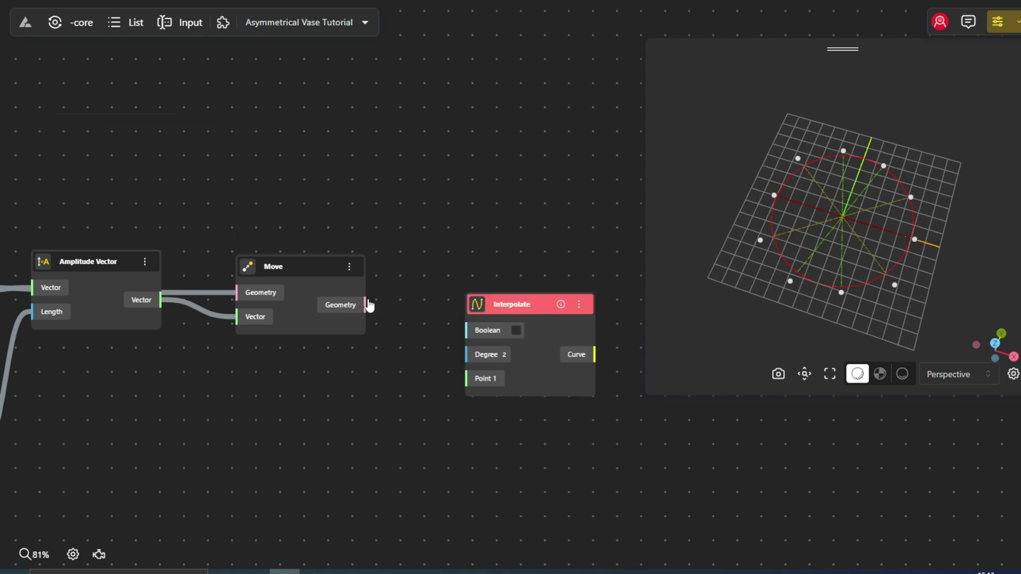
pyautogui.moveTo(365, 305); pyautogui.dragTo(484, 380)
pyautogui.moveTo(557, 355); pyautogui.dragTo(519, 299)
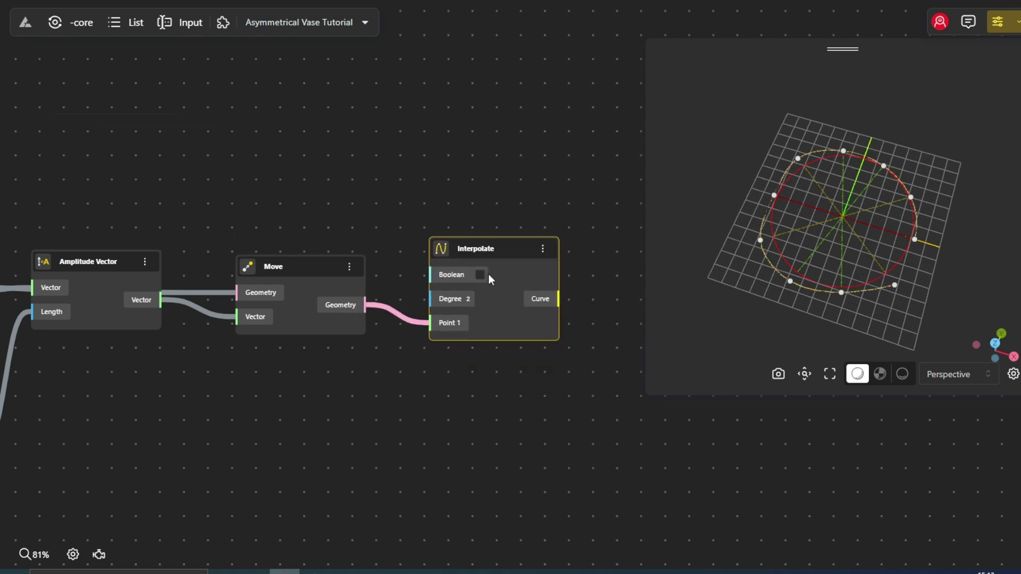
pyautogui.click(486, 273)
pyautogui.click(480, 273)
# Step: Hide the Circle node's preview
pyautogui.keyDown('shift'); pyautogui.hscroll(-10, 225, 194); pyautogui.keyUp('shift')
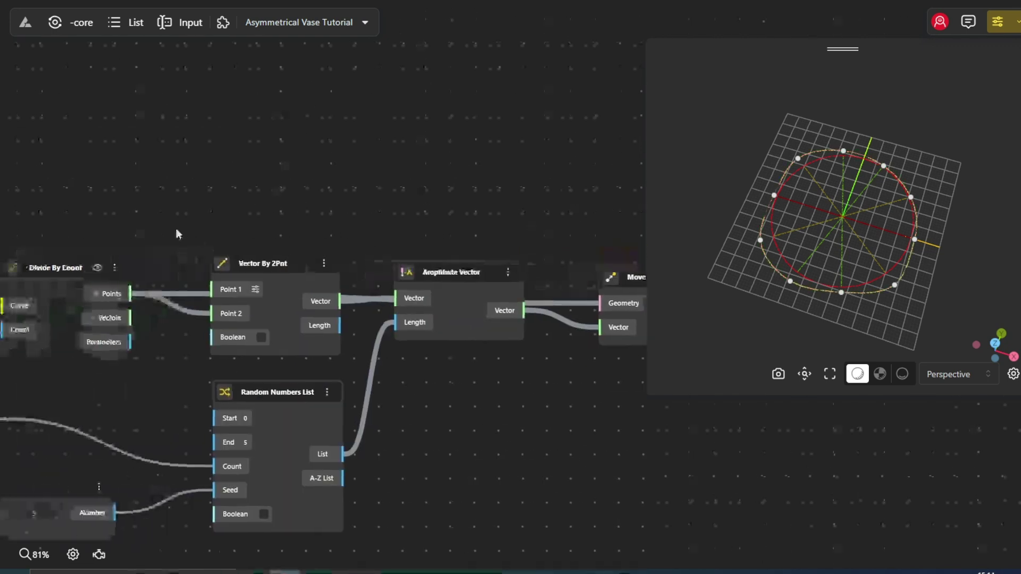
pyautogui.moveTo(374, 218); pyautogui.dragTo(260, 172)
pyautogui.rightClick(180, 292)
pyautogui.click(211, 306)
# Step: Hide the Vector By 2Pnt, Random Numbers List and Amplitude Vector nodes together
pyautogui.keyDown('shift'); pyautogui.hscroll(4, 261, 176); pyautogui.keyUp('shift')
pyautogui.scroll(-1, 261, 175)
pyautogui.moveTo(150, 117); pyautogui.dragTo(511, 476)
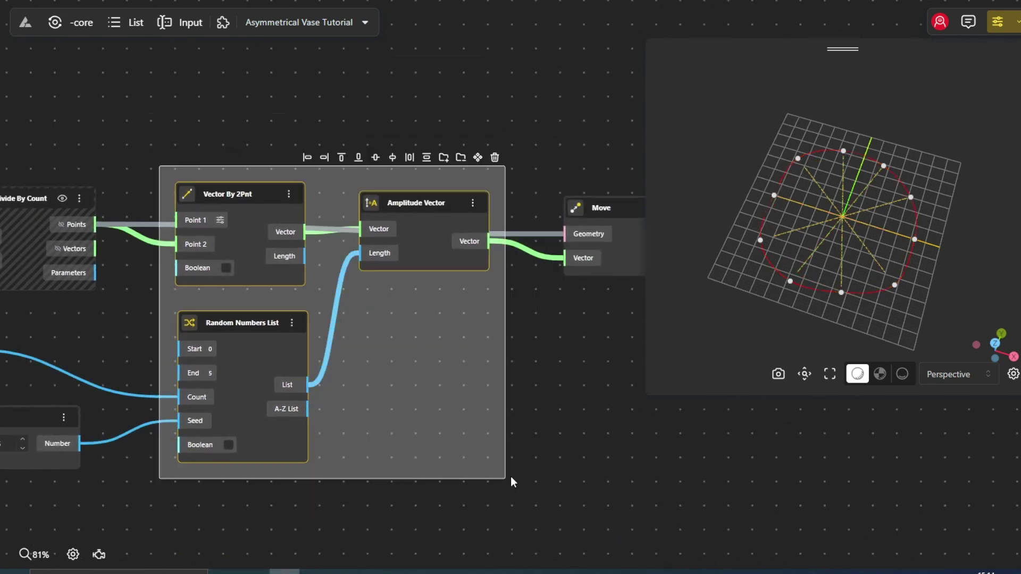
pyautogui.rightClick(417, 362)
pyautogui.click(433, 373)
# Step: Add a Linear Array node after Interpolate and connect the interpolated curve to its Geometry input
pyautogui.keyDown('shift'); pyautogui.hscroll(7, 319, 366); pyautogui.keyUp('shift')
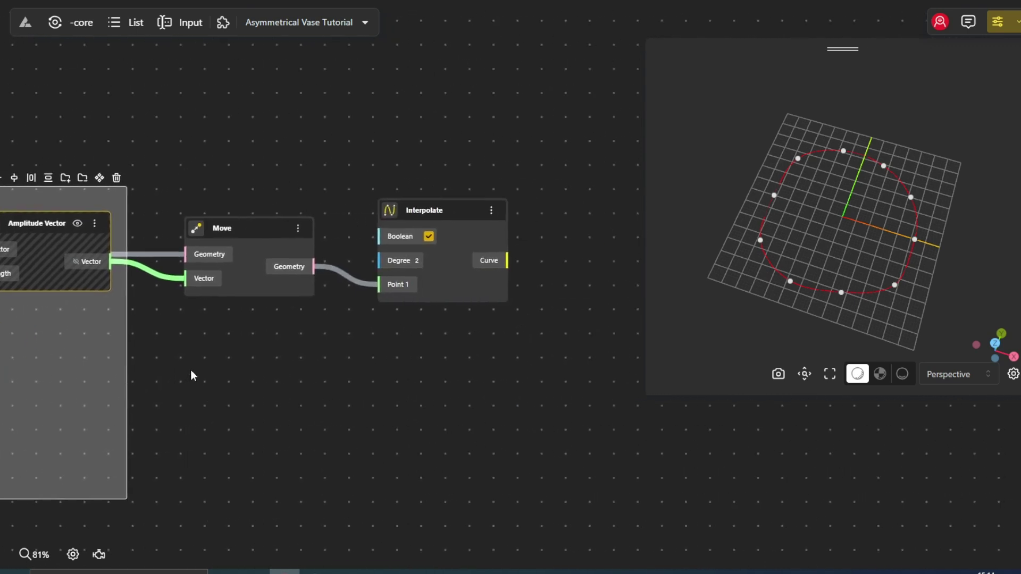
pyautogui.keyDown('shift'); pyautogui.hscroll(5, 277, 319); pyautogui.keyUp('shift')
pyautogui.doubleClick(414, 329)
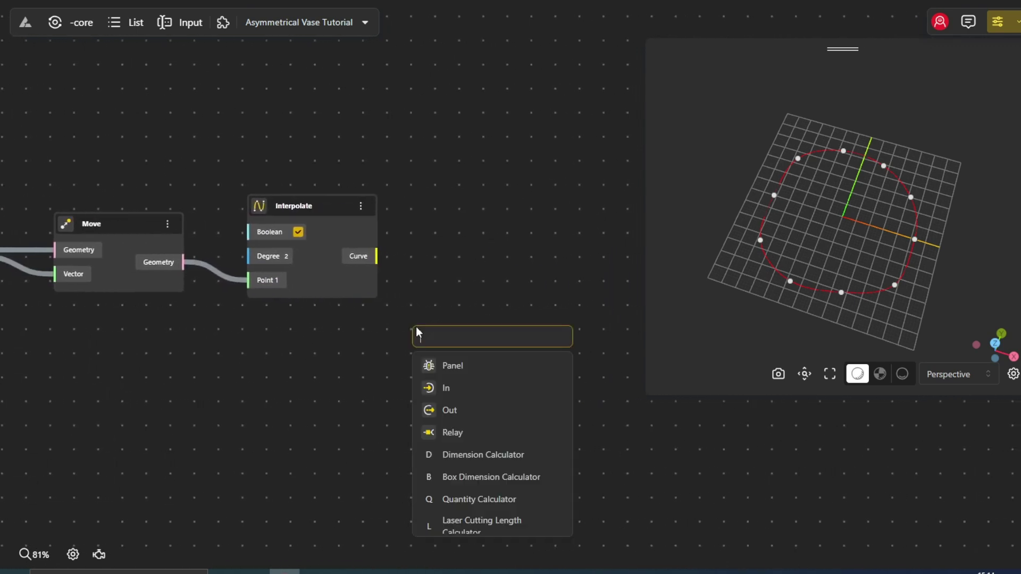
pyautogui.write('line')
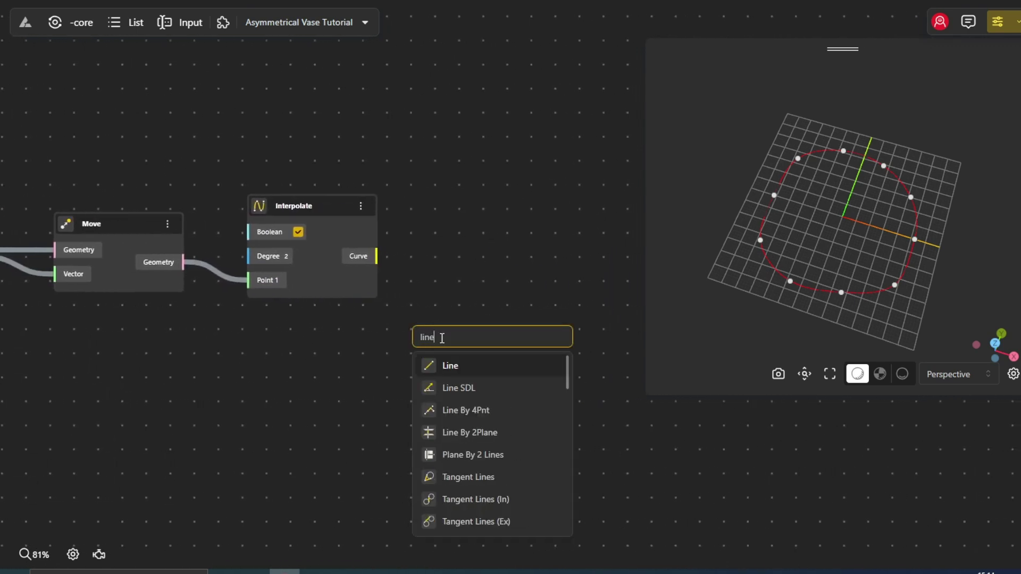
pyautogui.write('ar')
pyautogui.click(462, 365)
pyautogui.moveTo(462, 345); pyautogui.dragTo(464, 225)
pyautogui.moveTo(363, 256); pyautogui.dragTo(446, 252)
# Step: Add a Range Input with value 2 and place it above the Interpolate node
pyautogui.doubleClick(276, 373)
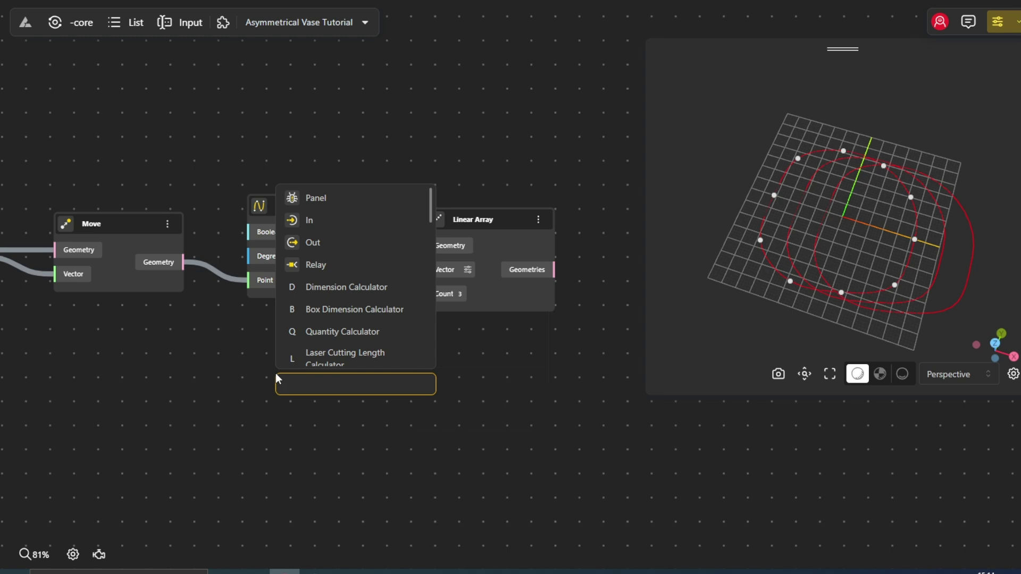
pyautogui.write('2')
pyautogui.click(341, 223)
pyautogui.moveTo(328, 382); pyautogui.dragTo(268, 79)
pyautogui.moveTo(327, 134); pyautogui.dragTo(311, 233, button='right')
# Step: Set the new range input's minimum to 2 and rename it Height
pyautogui.click(289, 230)
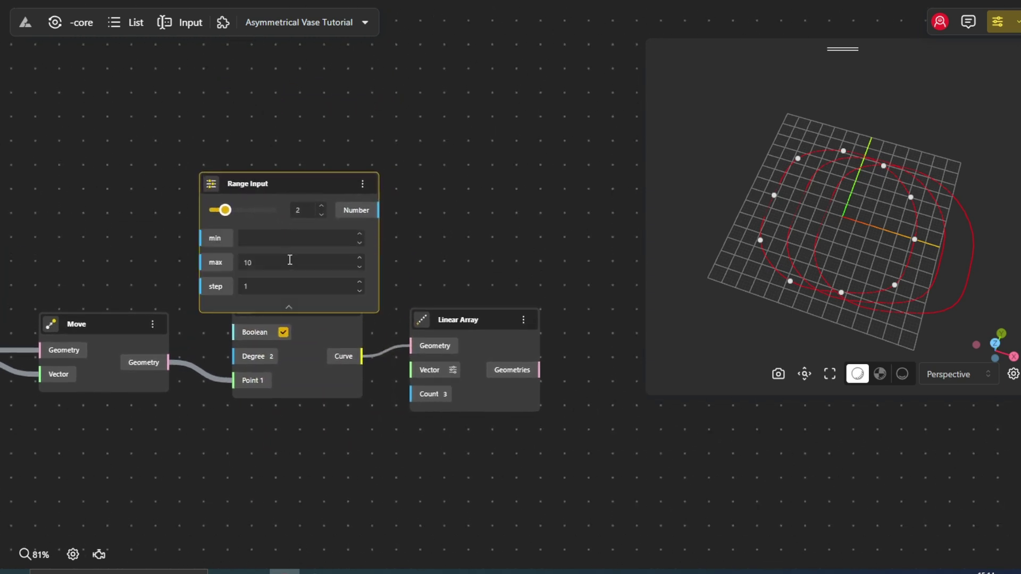
pyautogui.click(287, 237)
pyautogui.click(286, 262)
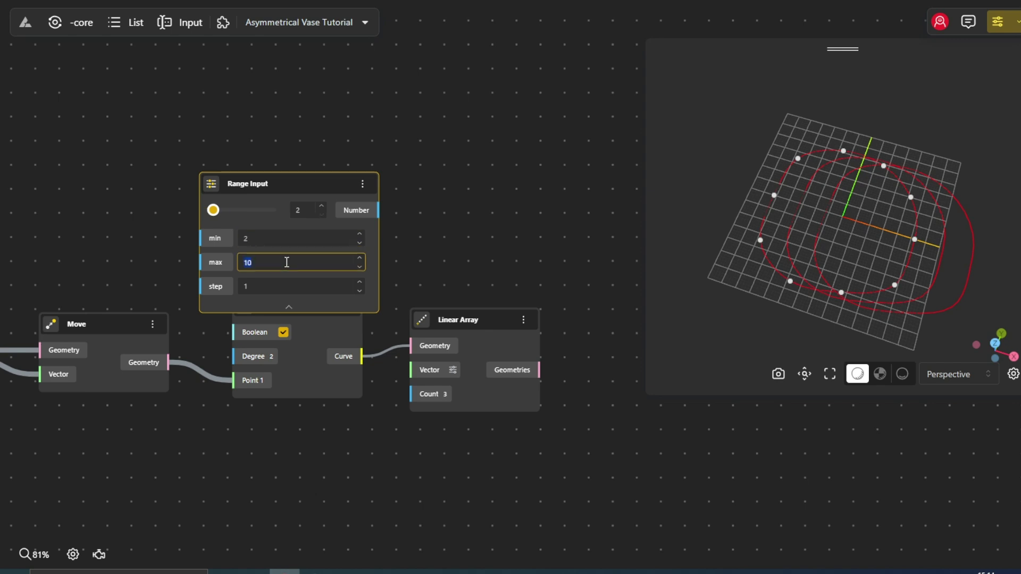
pyautogui.click(289, 307)
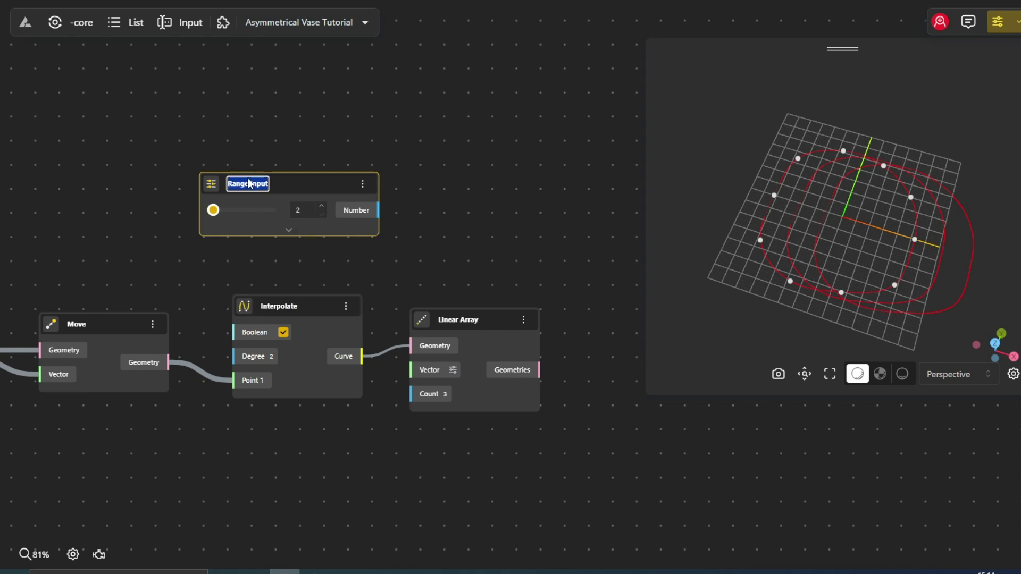
pyautogui.write('Height')
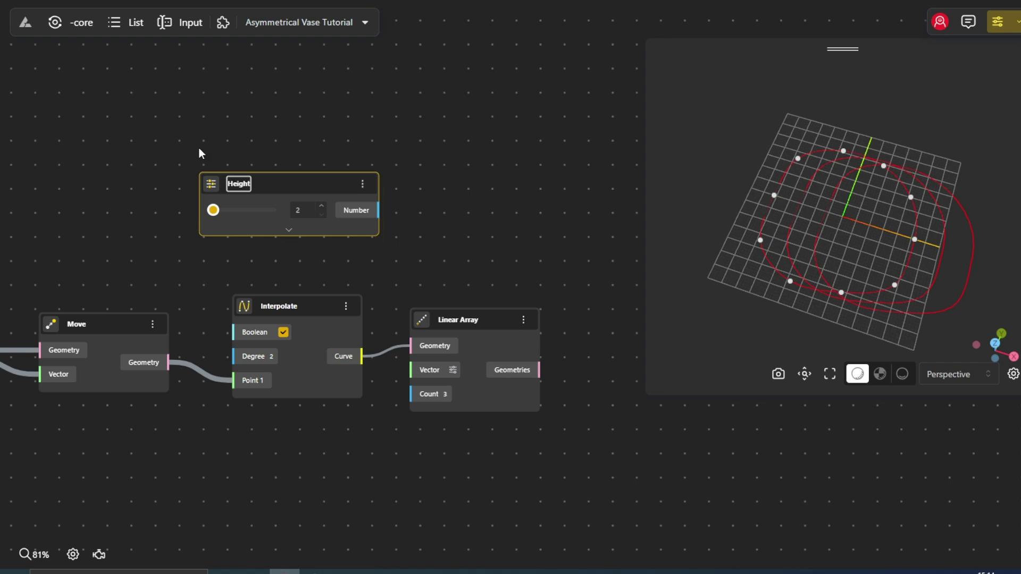
pyautogui.click(199, 148)
# Step: Add a VectorZ node driven by Height and connect its vector to the Linear Array's Vector input
pyautogui.moveTo(310, 186); pyautogui.dragTo(158, 182)
pyautogui.doubleClick(337, 203)
pyautogui.write('z')
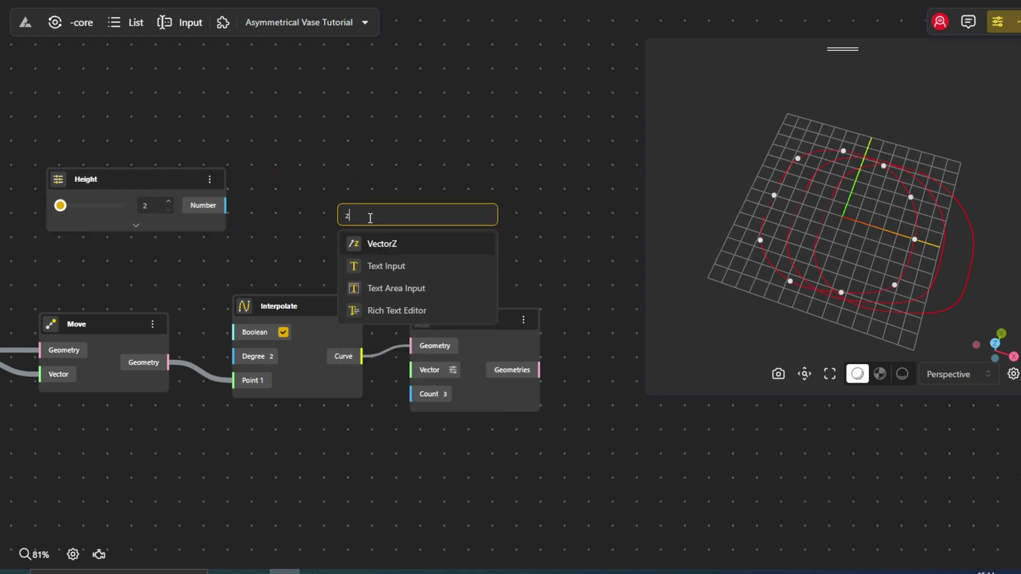
pyautogui.press('Return')
pyautogui.moveTo(320, 228); pyautogui.dragTo(423, 372)
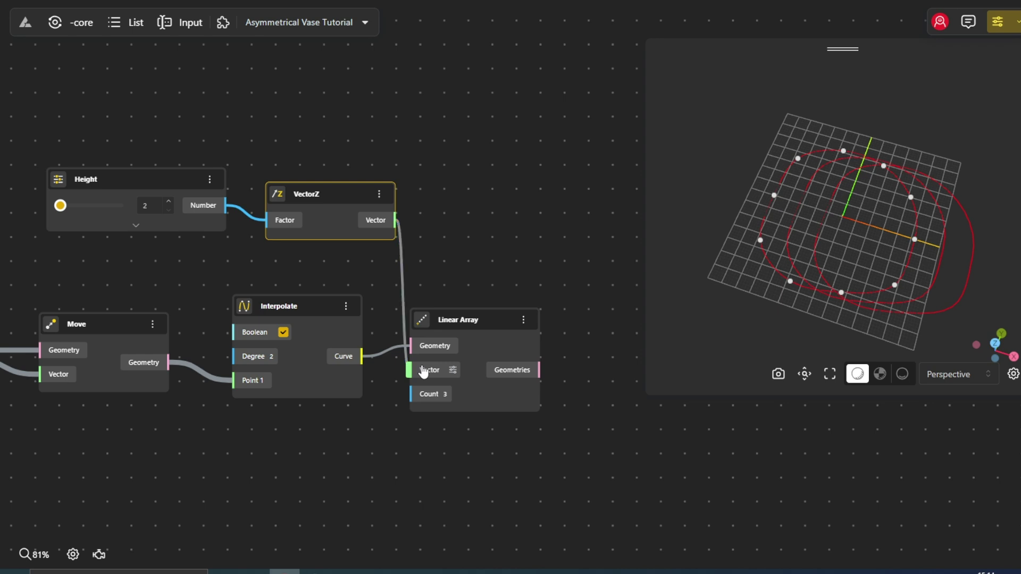
# Step: Add a Range Input with value 5 and minimum 5 below the Interpolate node
pyautogui.doubleClick(300, 448)
pyautogui.write('5')
pyautogui.click(320, 509)
pyautogui.moveTo(370, 451); pyautogui.dragTo(275, 411)
pyautogui.click(293, 467)
pyautogui.click(294, 471)
pyautogui.write('5')
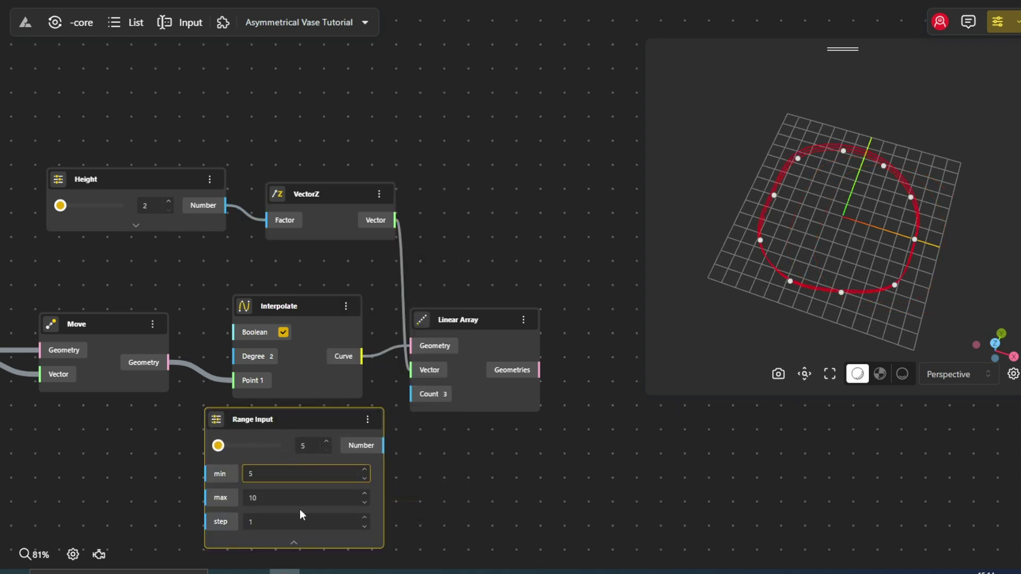
pyautogui.click(294, 543)
# Step: Rename the range input below Interpolate as Count 2 and connect it to the Linear Array's Count
pyautogui.press('BackSpace')
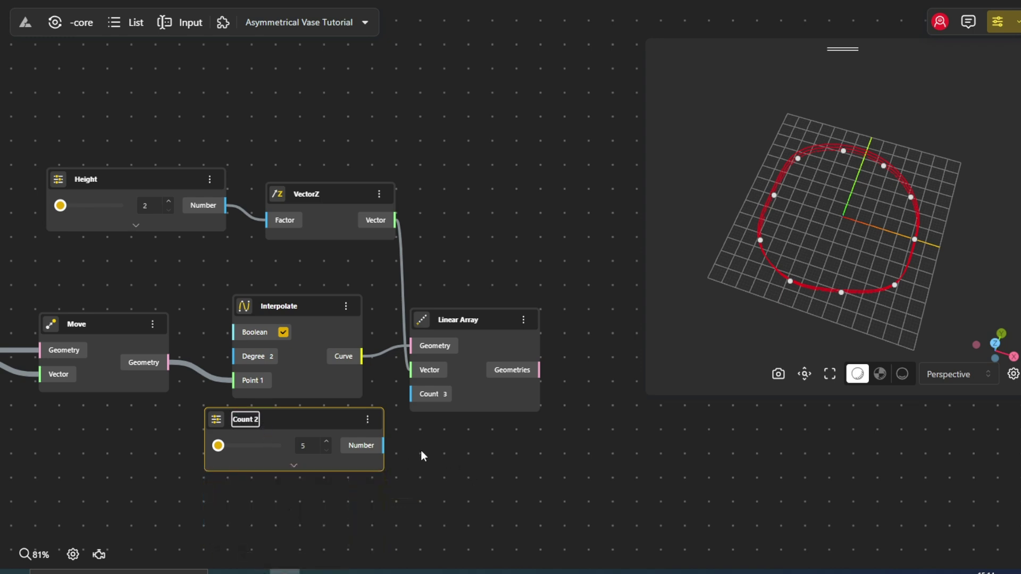
pyautogui.moveTo(384, 445); pyautogui.dragTo(416, 404)
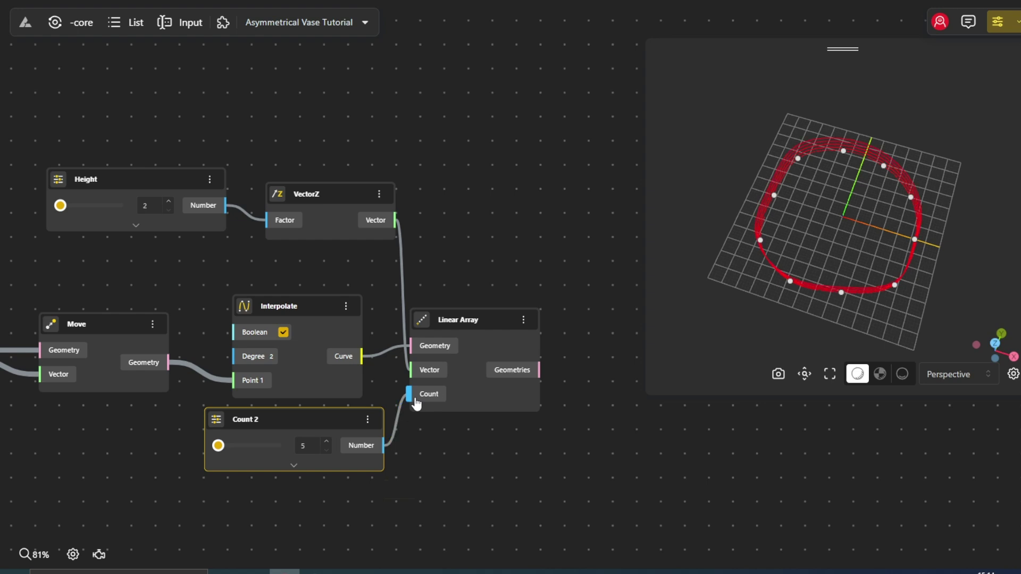
pyautogui.click(488, 397)
# Step: Set the Count 2 slider to 7 and the Height slider to 3
pyautogui.moveTo(856, 319); pyautogui.dragTo(838, 251)
pyautogui.moveTo(217, 446); pyautogui.dragTo(242, 445)
pyautogui.moveTo(60, 206); pyautogui.dragTo(91, 209)
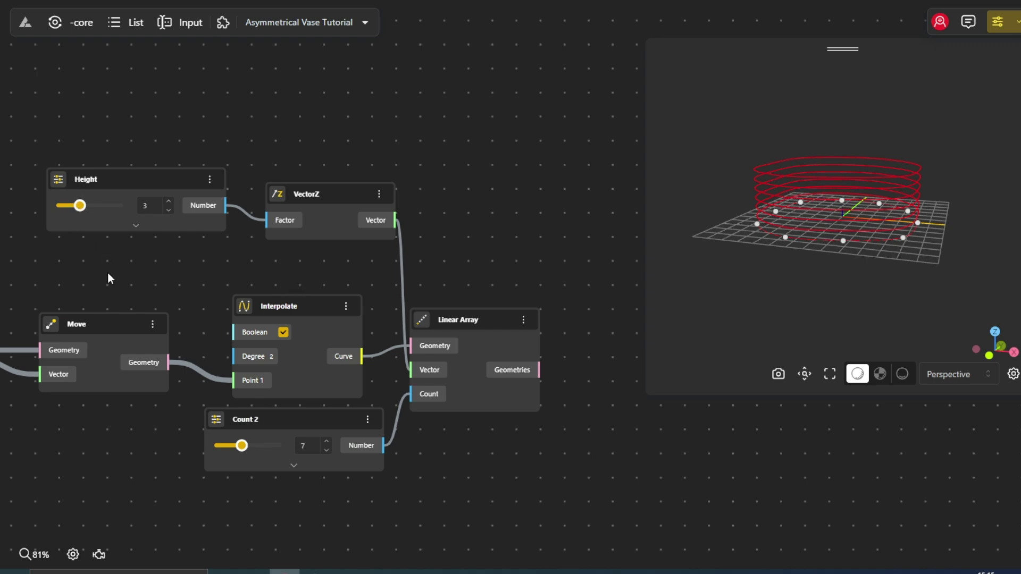
# Step: Hide the previews of the Move, Interpolate and VectorZ nodes
pyautogui.moveTo(109, 278); pyautogui.dragTo(388, 290)
pyautogui.click(388, 356)
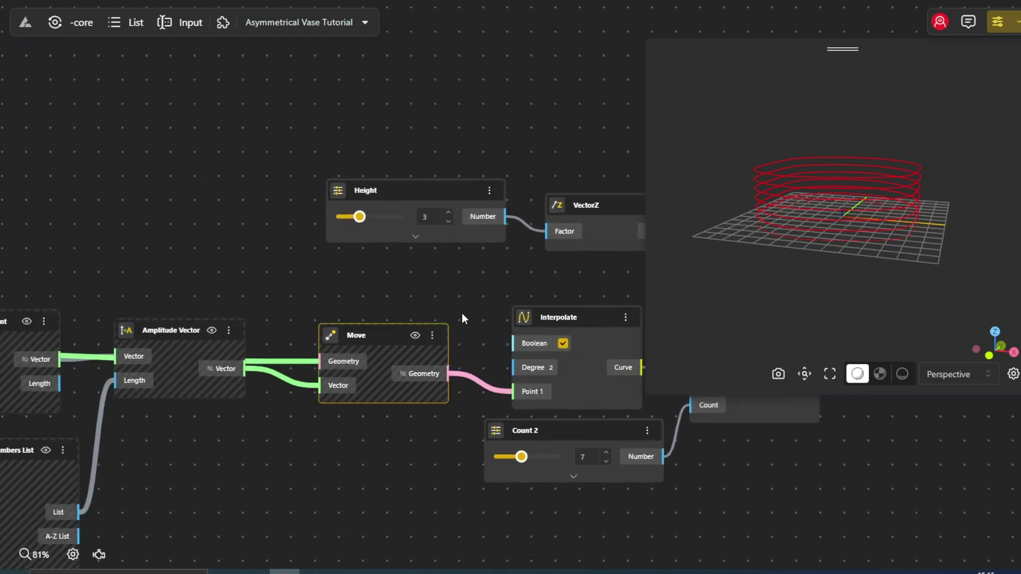
pyautogui.moveTo(462, 319); pyautogui.dragTo(257, 296)
pyautogui.click(410, 320)
pyautogui.rightClick(387, 327)
pyautogui.click(402, 330)
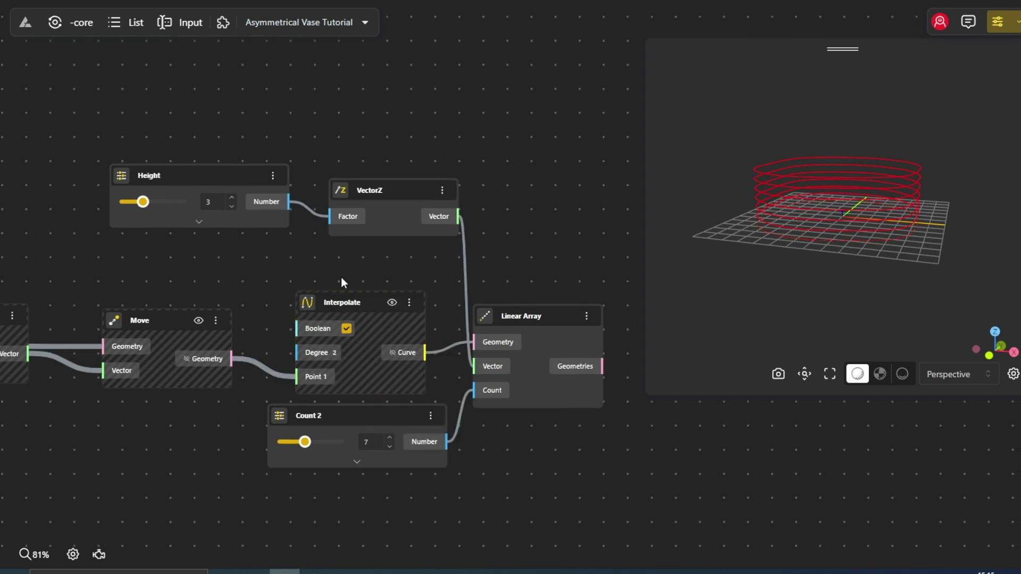
pyautogui.moveTo(340, 276); pyautogui.dragTo(175, 260)
pyautogui.rightClick(160, 186)
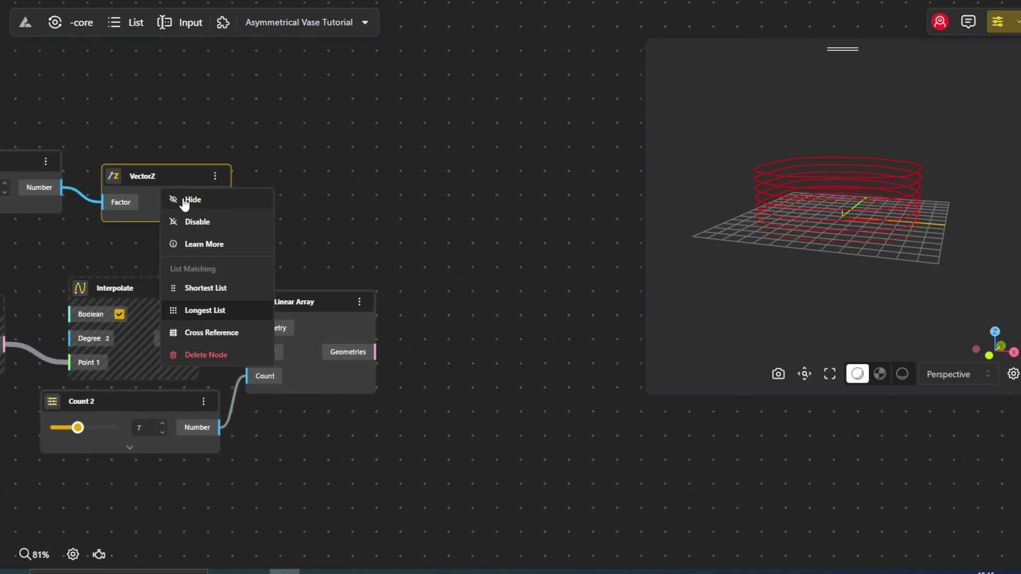
pyautogui.click(186, 200)
# Step: Add a ScaleNU node after the Linear Array
pyautogui.moveTo(340, 313); pyautogui.dragTo(344, 312)
pyautogui.click(451, 317)
pyautogui.doubleClick(452, 318)
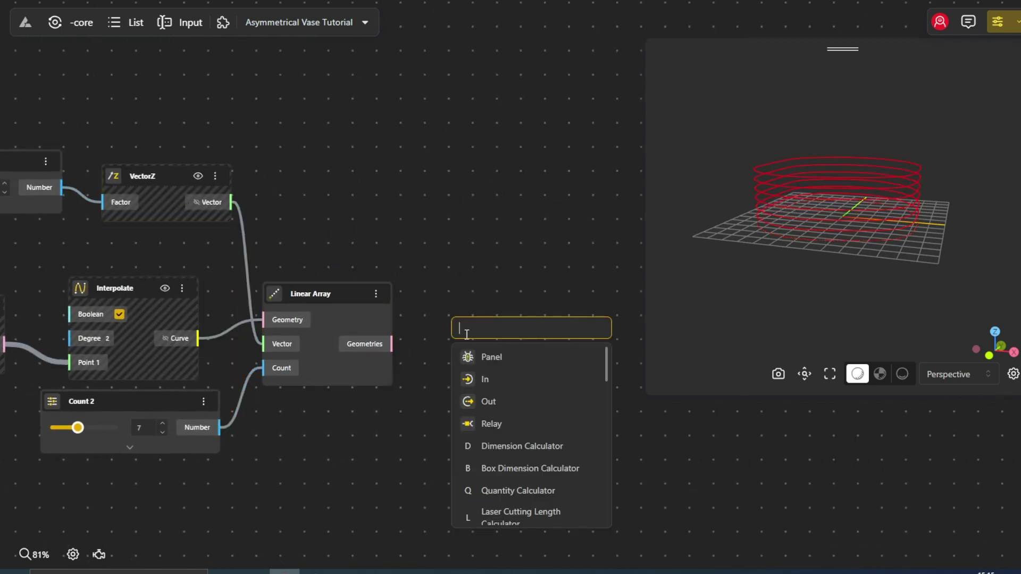
pyautogui.write('scale')
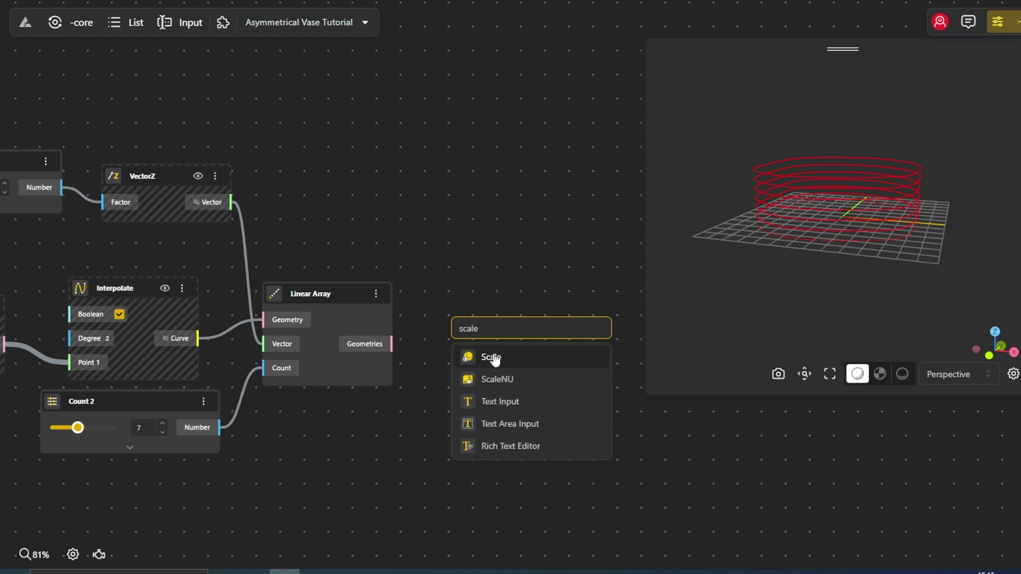
pyautogui.click(500, 379)
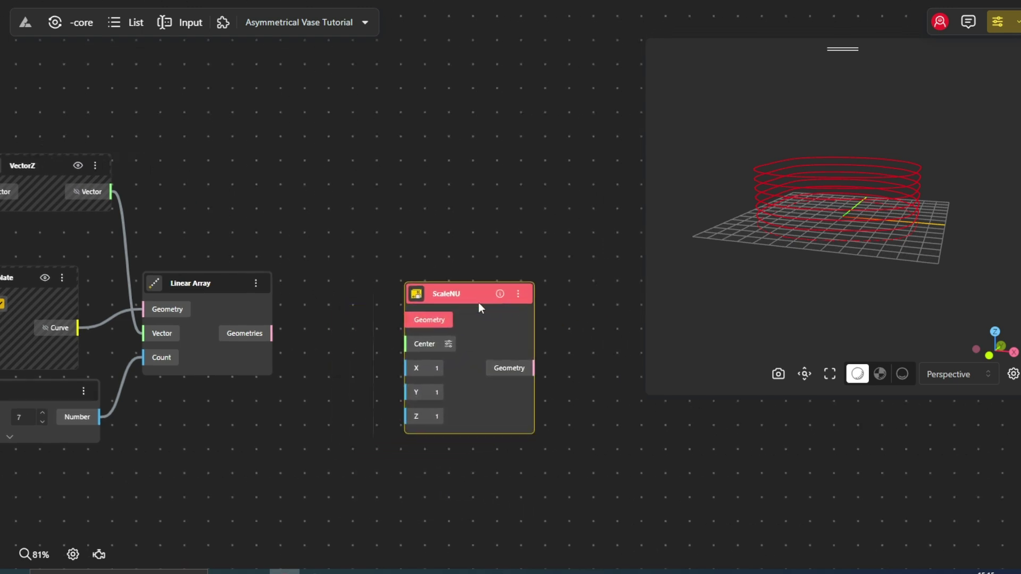
# Step: Add a Centroid node and place it above, between the Linear Array and ScaleNU nodes
pyautogui.doubleClick(318, 305)
pyautogui.write('cent')
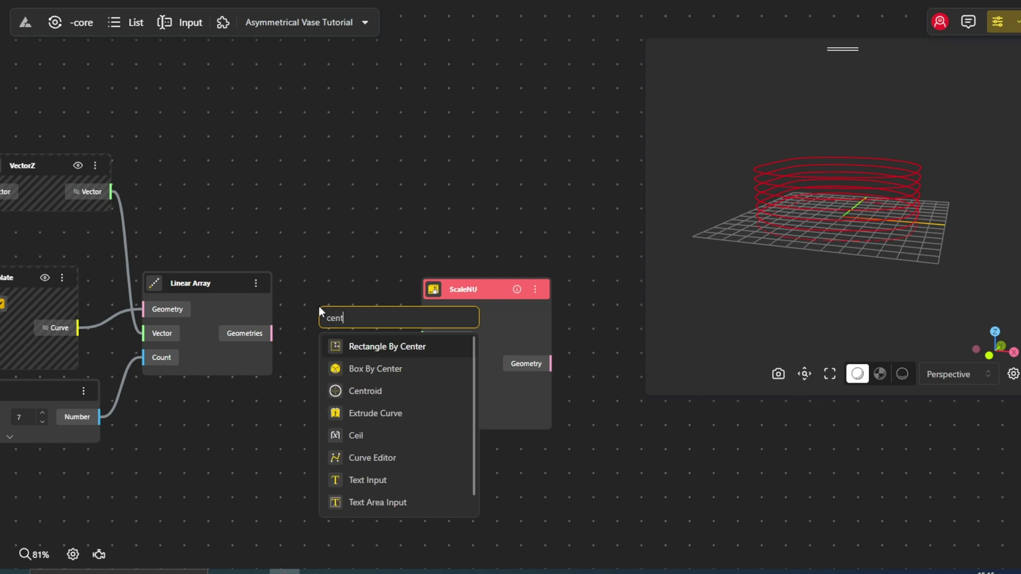
pyautogui.write('roid')
pyautogui.click(348, 344)
pyautogui.moveTo(375, 331); pyautogui.dragTo(336, 201)
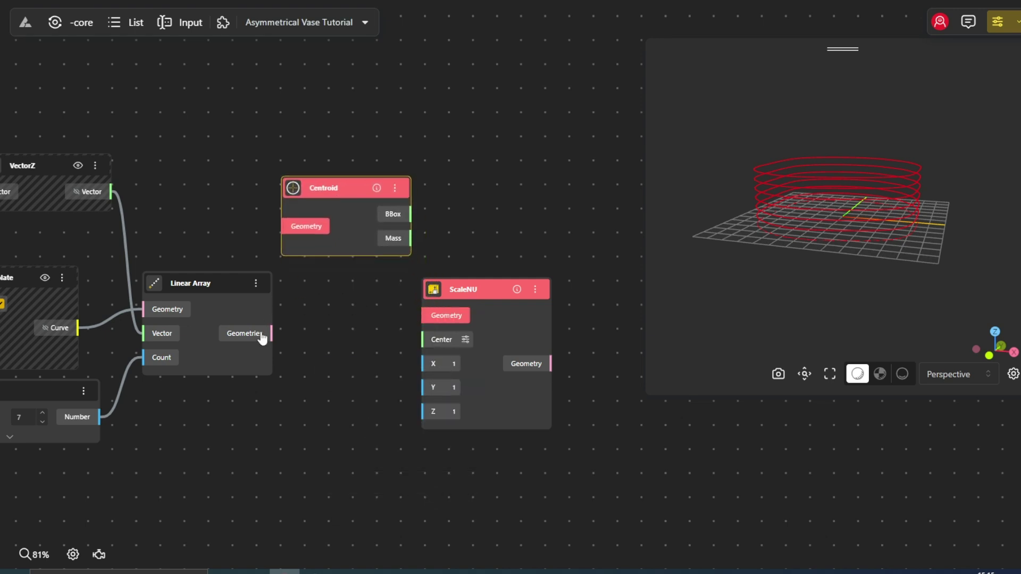
# Step: Wire Linear Array's Geometries into the Centroid and ScaleNU Geometry inputs, and the Centroid's BBox into ScaleNU's Center
pyautogui.moveTo(292, 229); pyautogui.dragTo(292, 228)
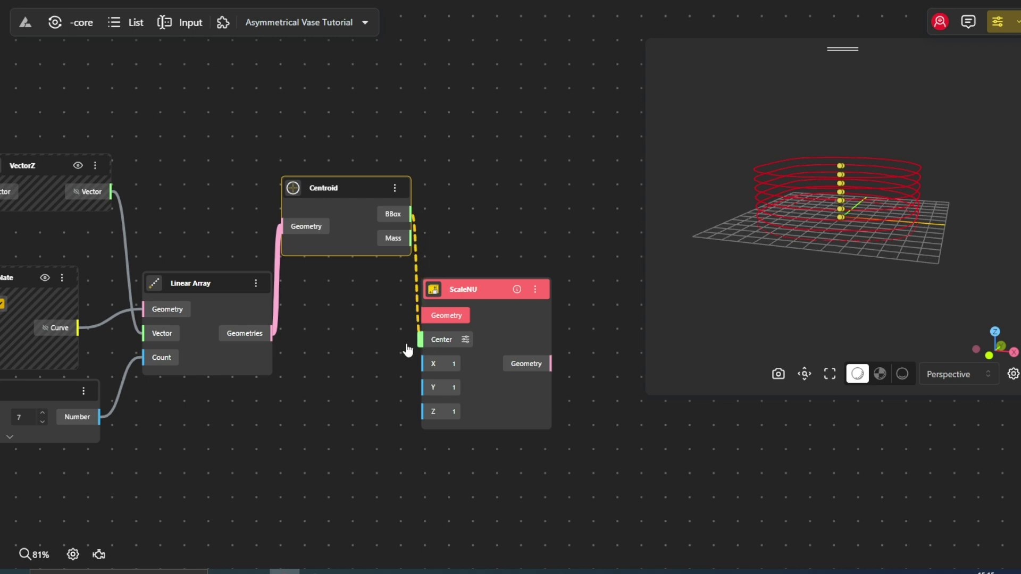
pyautogui.moveTo(408, 350); pyautogui.dragTo(447, 317)
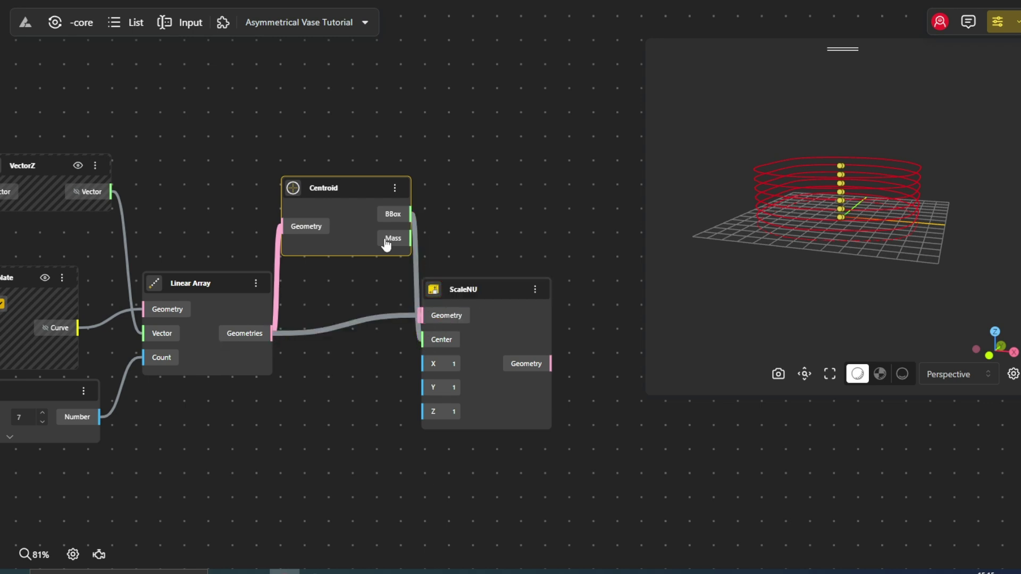
# Step: Hide the previews of the Centroid and Linear Array nodes
pyautogui.rightClick(349, 209)
pyautogui.click(375, 223)
pyautogui.rightClick(204, 294)
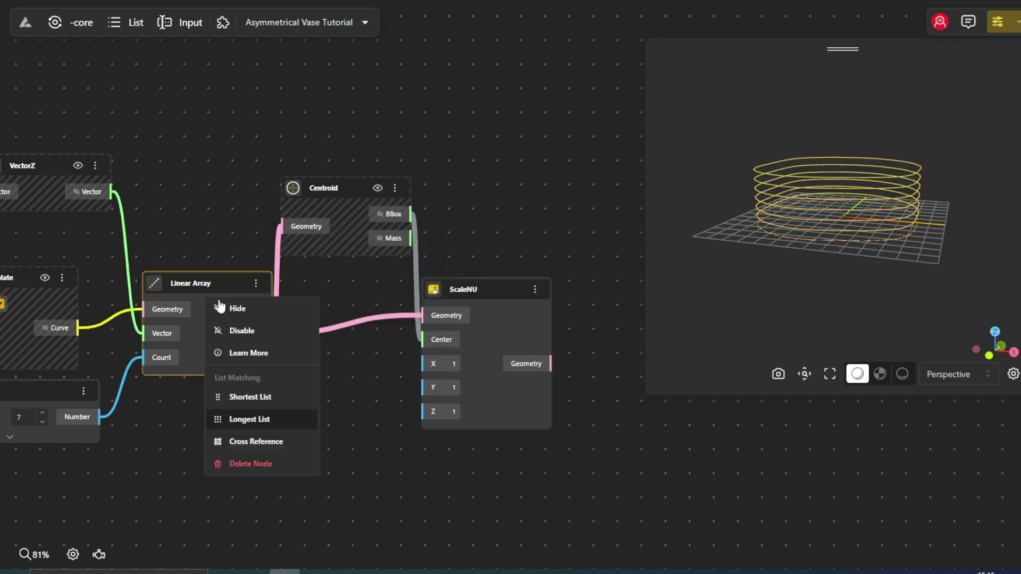
pyautogui.click(227, 309)
# Step: Add a Random Numbers List node below the Linear Array node
pyautogui.moveTo(308, 424); pyautogui.dragTo(340, 299)
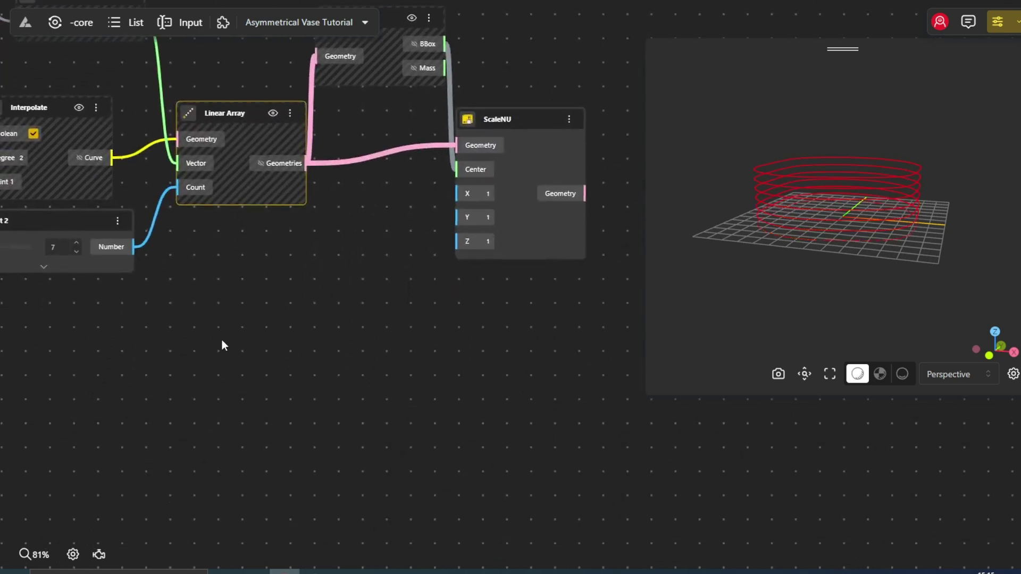
pyautogui.doubleClick(222, 340)
pyautogui.write('random')
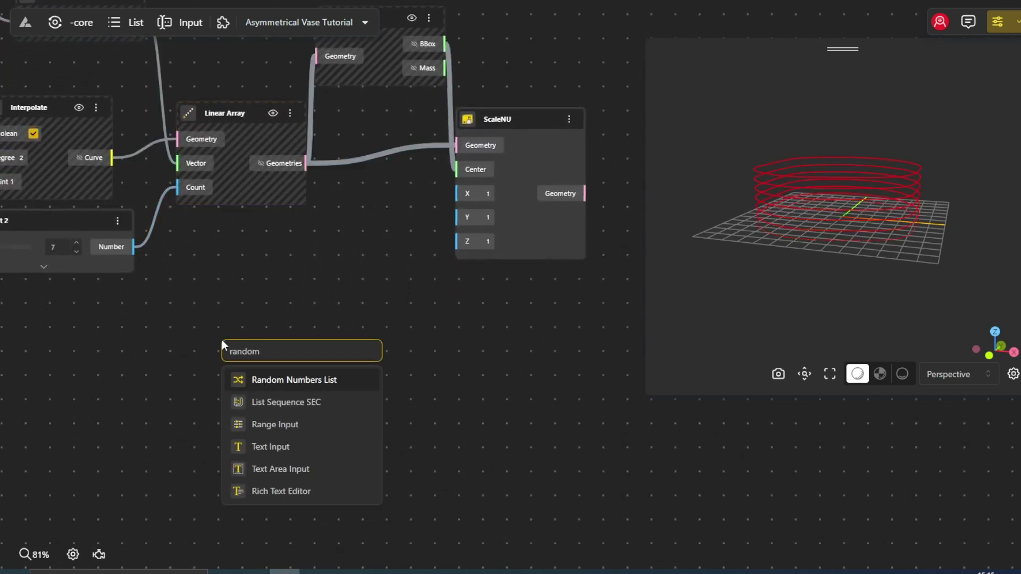
pyautogui.click(265, 379)
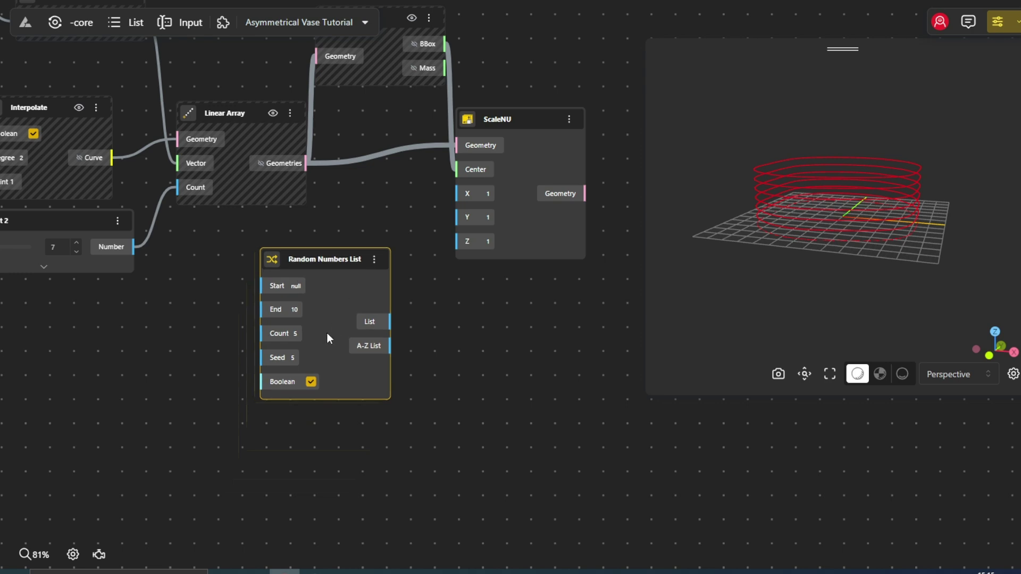
# Step: Connect the Count 2 slider to the Random Numbers List's Count and set its Start to 0.7 and End to 1
pyautogui.moveTo(179, 359); pyautogui.dragTo(287, 376)
pyautogui.moveTo(256, 262); pyautogui.dragTo(383, 351)
pyautogui.click(422, 301)
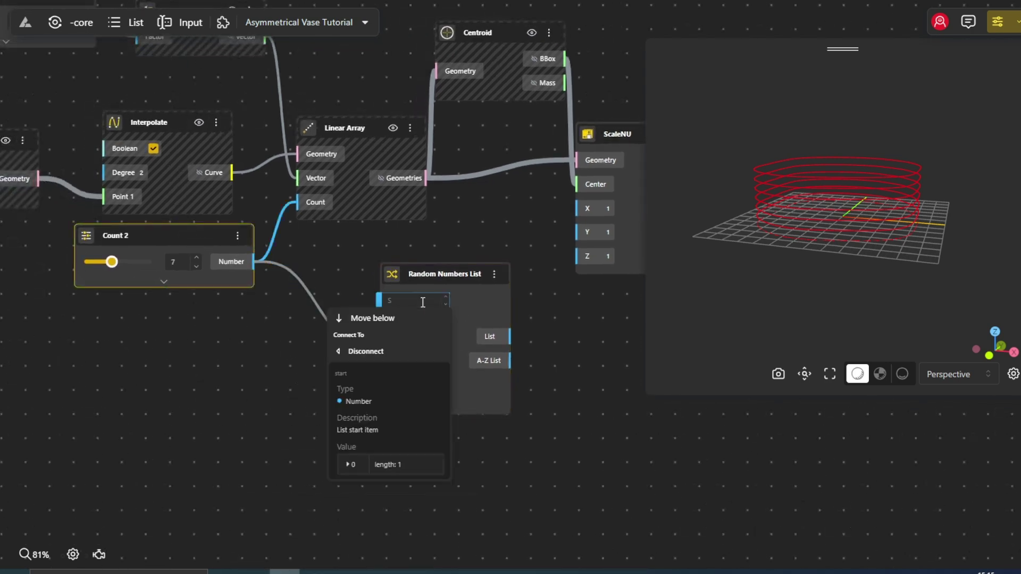
pyautogui.write('0.7')
pyautogui.press('Return')
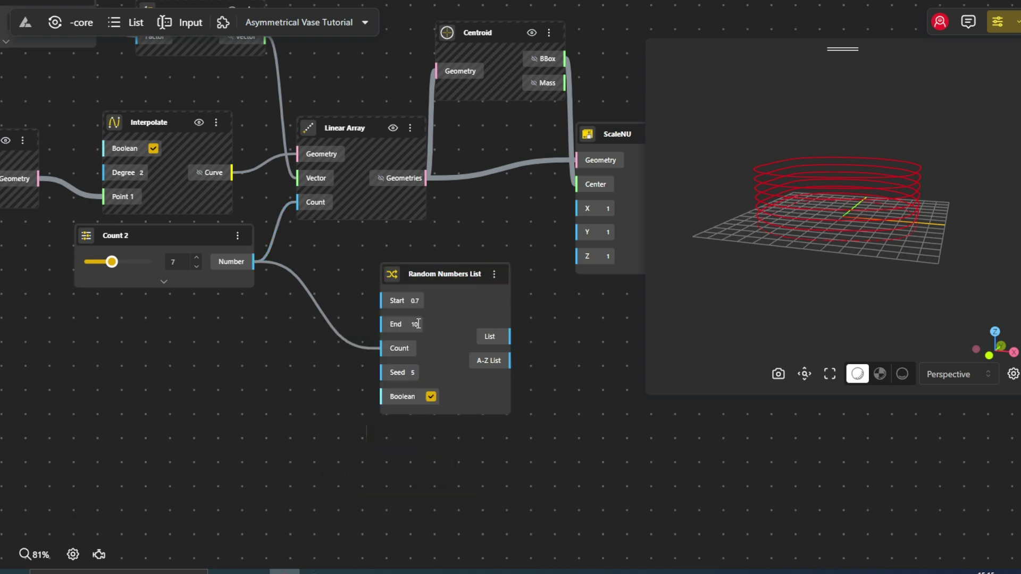
pyautogui.click(418, 324)
pyautogui.write('1')
pyautogui.press('Return')
# Step: Add a Range Input named Seed 2, connect it to the Random Numbers List's Seed, and turn off that node's Boolean option
pyautogui.doubleClick(281, 392)
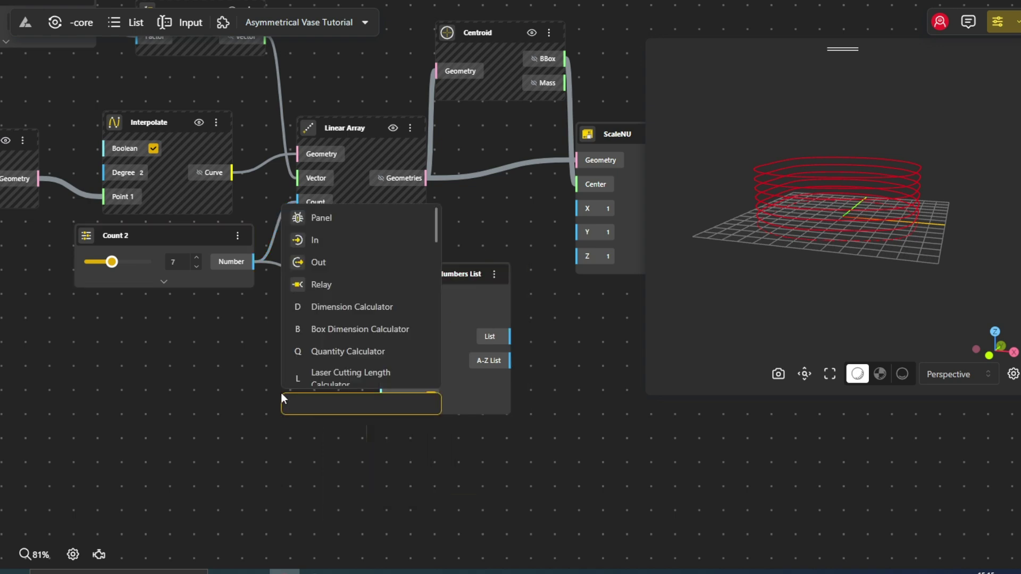
pyautogui.write('ra')
pyautogui.click(291, 457)
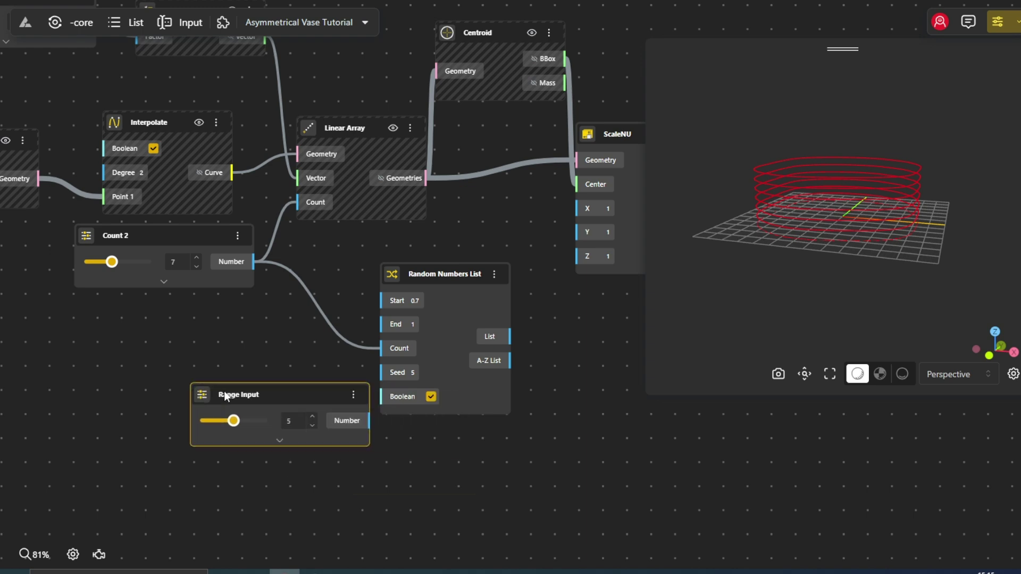
pyautogui.click(224, 419)
pyautogui.click(224, 425)
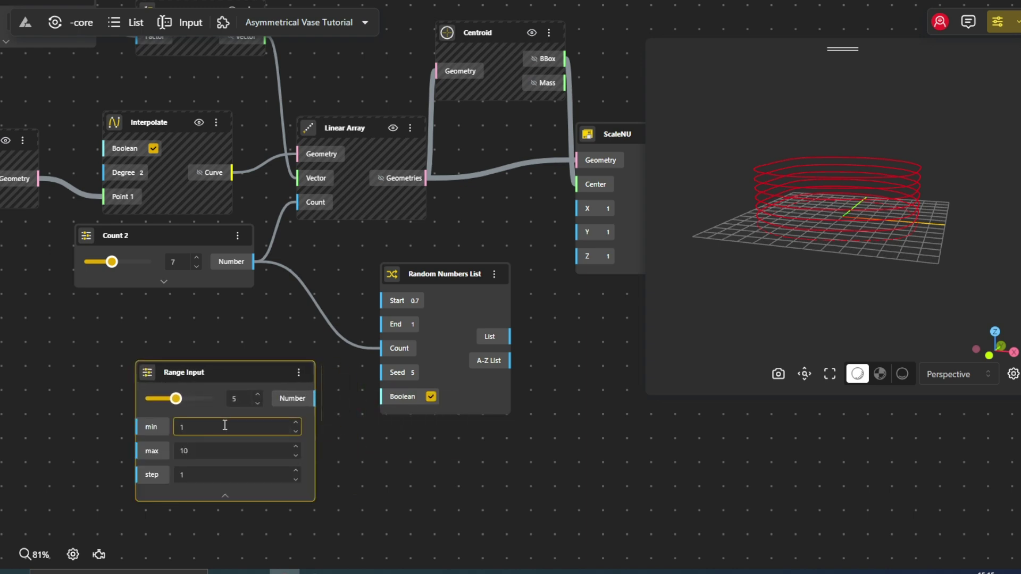
pyautogui.click(226, 496)
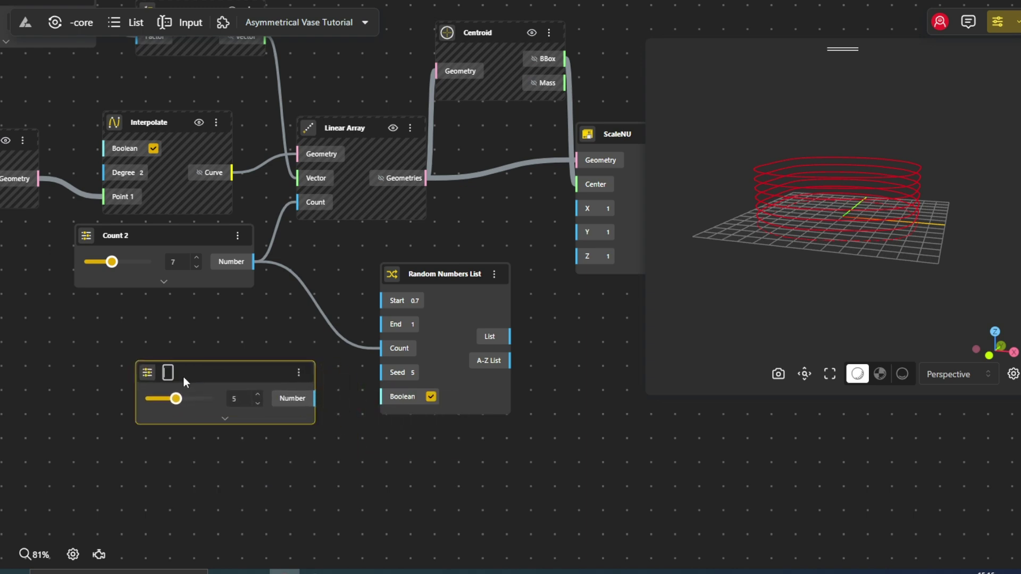
pyautogui.moveTo(315, 398); pyautogui.dragTo(389, 376)
pyautogui.click(430, 397)
# Step: Connect the Random Numbers List's List output to ScaleNU's X and Y inputs and hide the list node's preview
pyautogui.moveTo(481, 421); pyautogui.dragTo(296, 473)
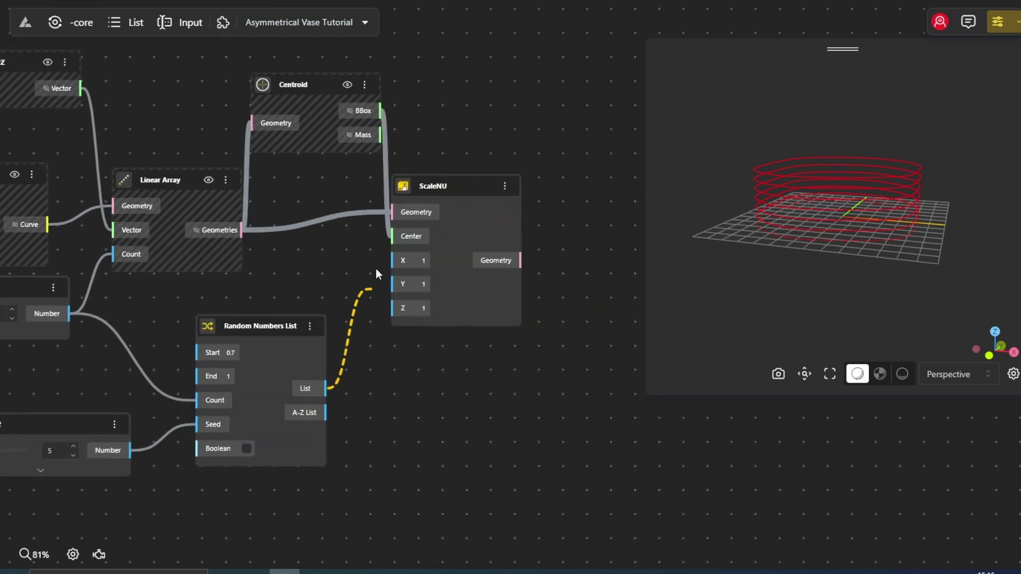
pyautogui.moveTo(376, 270); pyautogui.dragTo(399, 287)
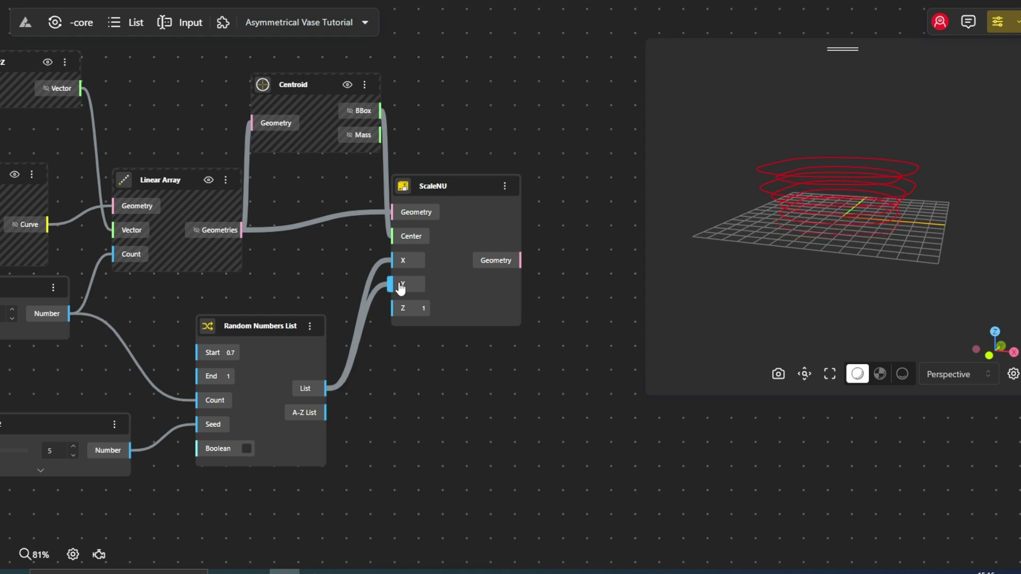
pyautogui.moveTo(414, 375); pyautogui.dragTo(211, 460)
pyautogui.rightClick(244, 390)
pyautogui.moveTo(328, 374); pyautogui.dragTo(366, 373)
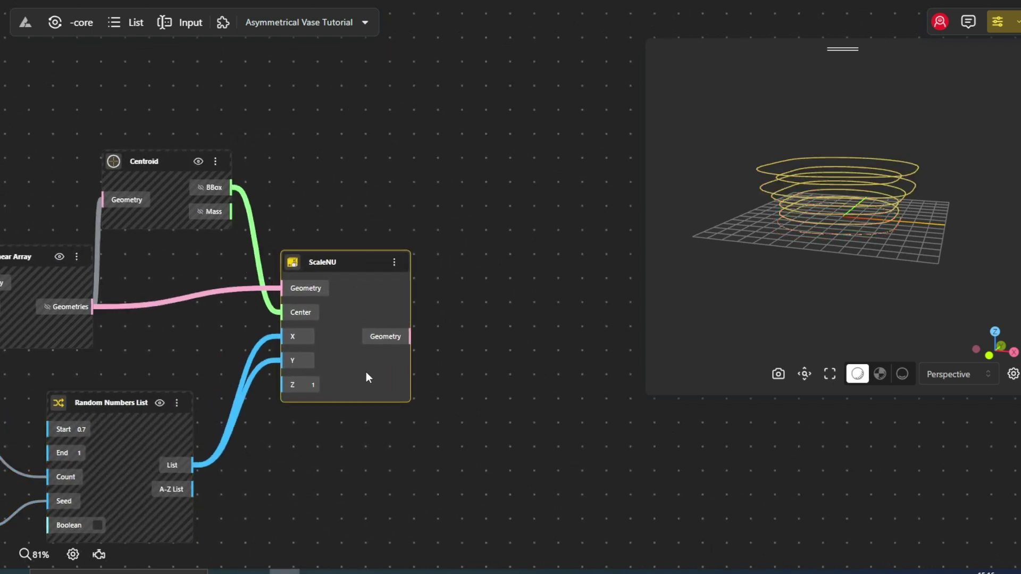
# Step: Add a Loft Surface node with ScaleNU's Geometry as its Curve 1 input, and hide the ScaleNU preview
pyautogui.moveTo(774, 242); pyautogui.dragTo(747, 287)
pyautogui.doubleClick(500, 385)
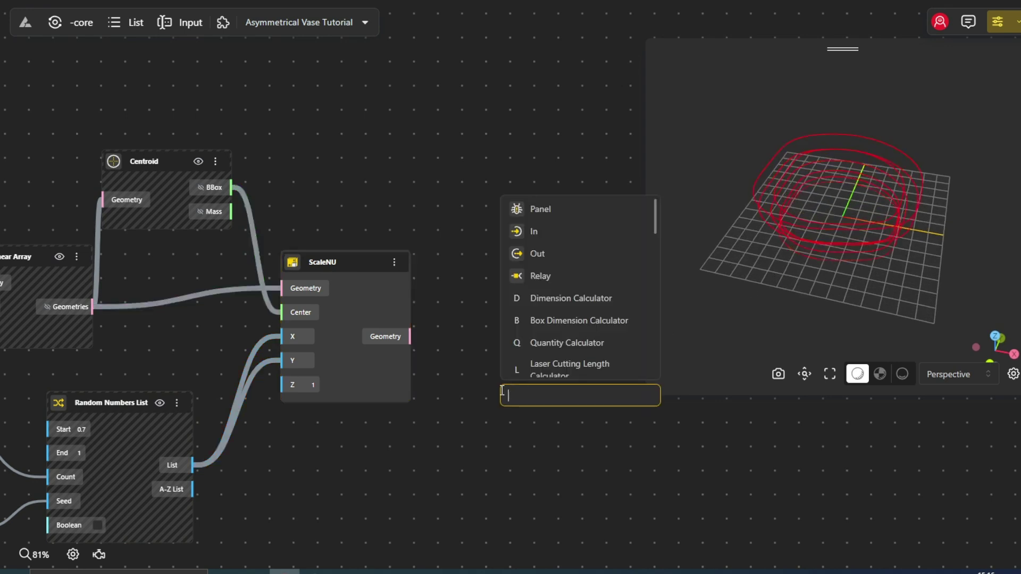
pyautogui.write('loft')
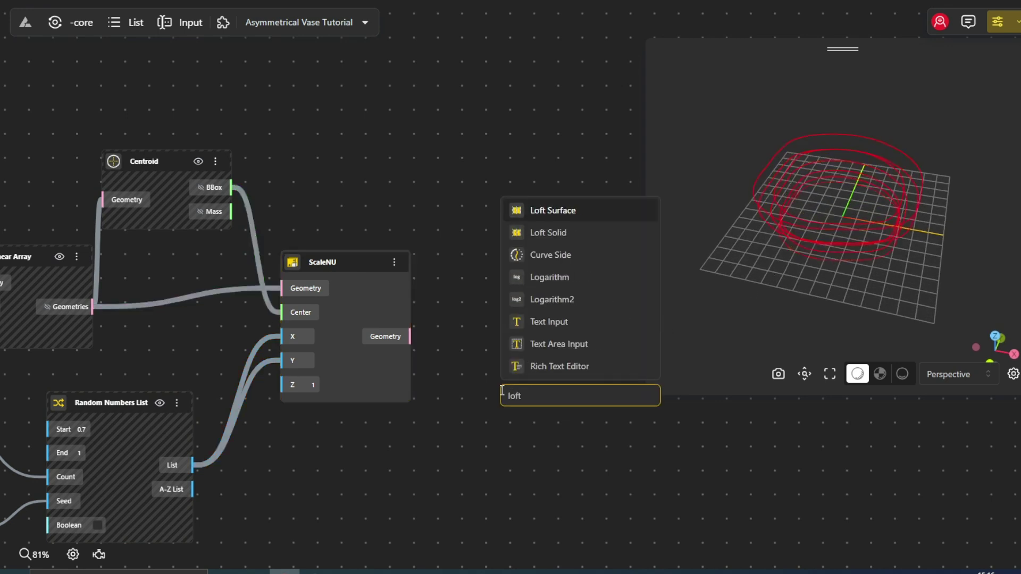
pyautogui.click(567, 210)
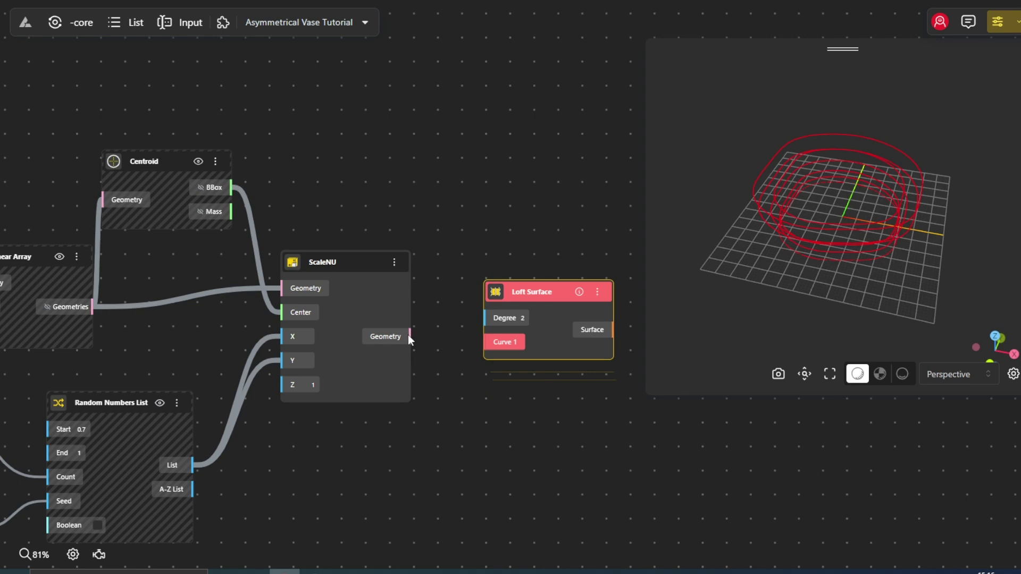
pyautogui.moveTo(495, 347); pyautogui.dragTo(495, 347)
pyautogui.moveTo(816, 292); pyautogui.dragTo(816, 271)
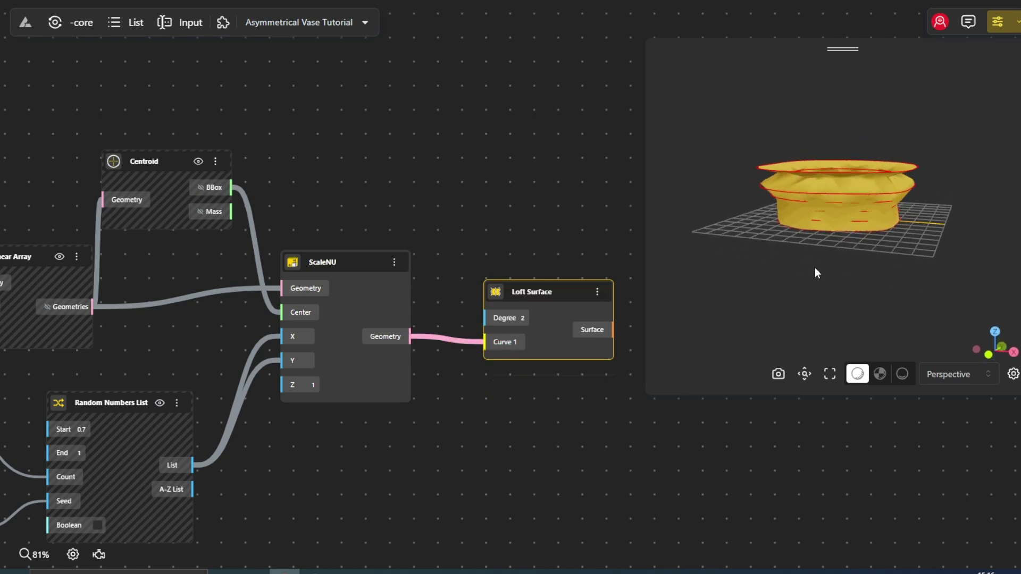
pyautogui.rightClick(350, 301)
pyautogui.click(375, 313)
# Step: Add a List Item node above the Loft Surface, feed it ScaleNU's Geometry, and set its Index to 0
pyautogui.moveTo(462, 263); pyautogui.dragTo(359, 307)
pyautogui.doubleClick(359, 307)
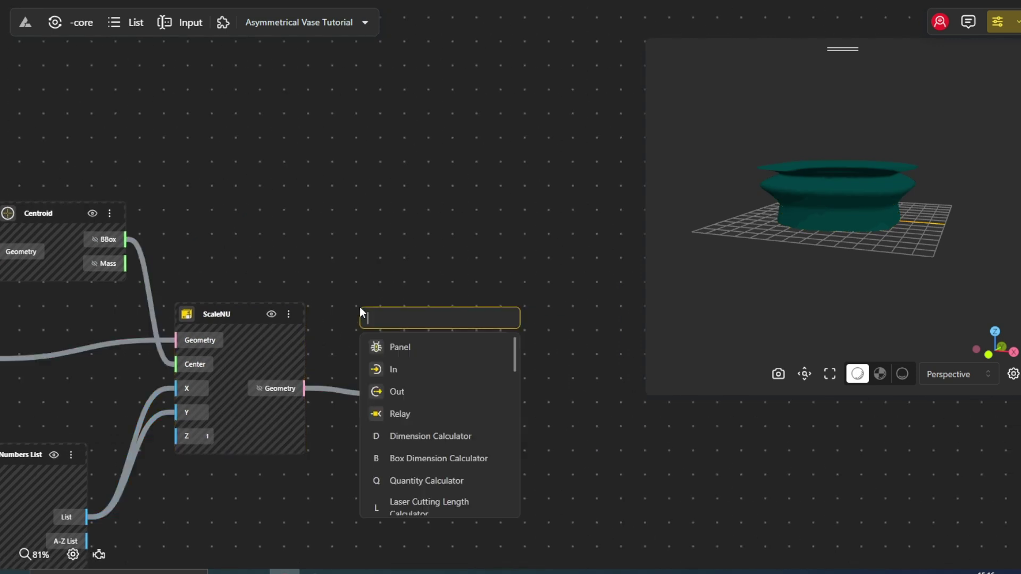
pyautogui.write('list')
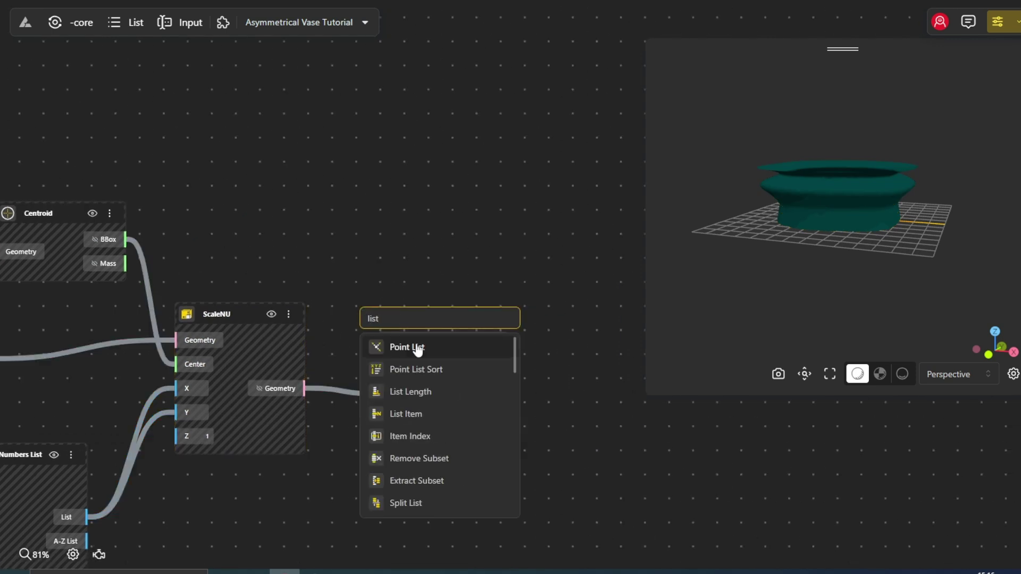
pyautogui.click(407, 413)
pyautogui.moveTo(412, 317); pyautogui.dragTo(412, 239)
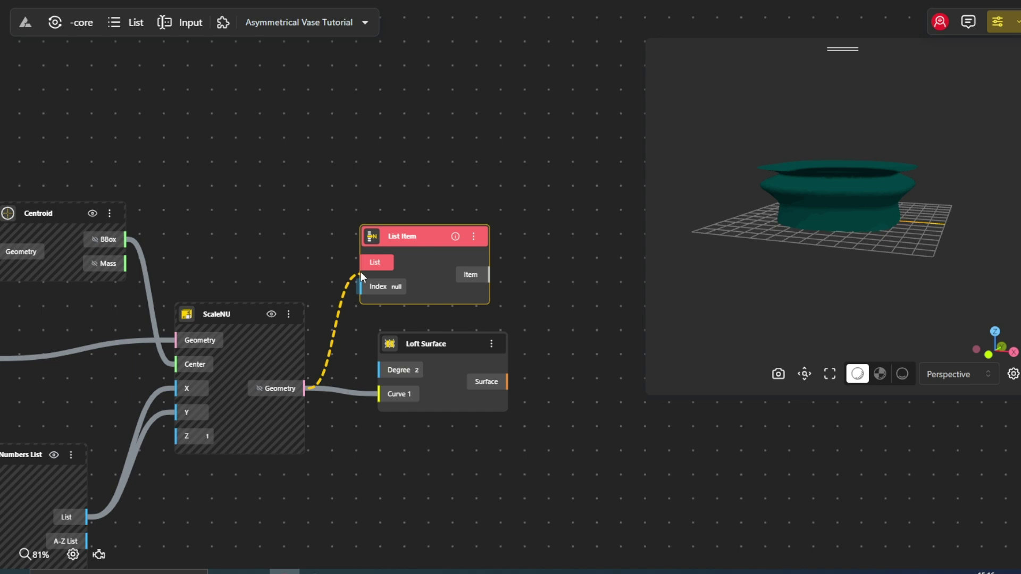
pyautogui.moveTo(360, 273); pyautogui.dragTo(364, 263)
pyautogui.click(398, 286)
pyautogui.write('0')
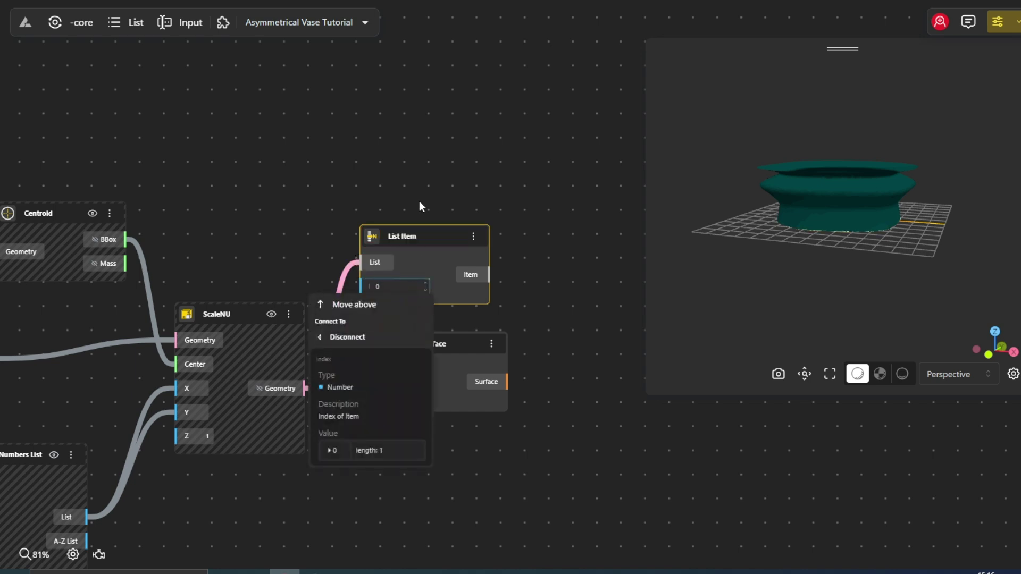
pyautogui.moveTo(412, 238); pyautogui.dragTo(352, 190)
# Step: Add a Curve To Surface node beside the List Item and connect the Item output to its Curve input
pyautogui.moveTo(465, 257); pyautogui.dragTo(321, 278)
pyautogui.doubleClick(379, 263)
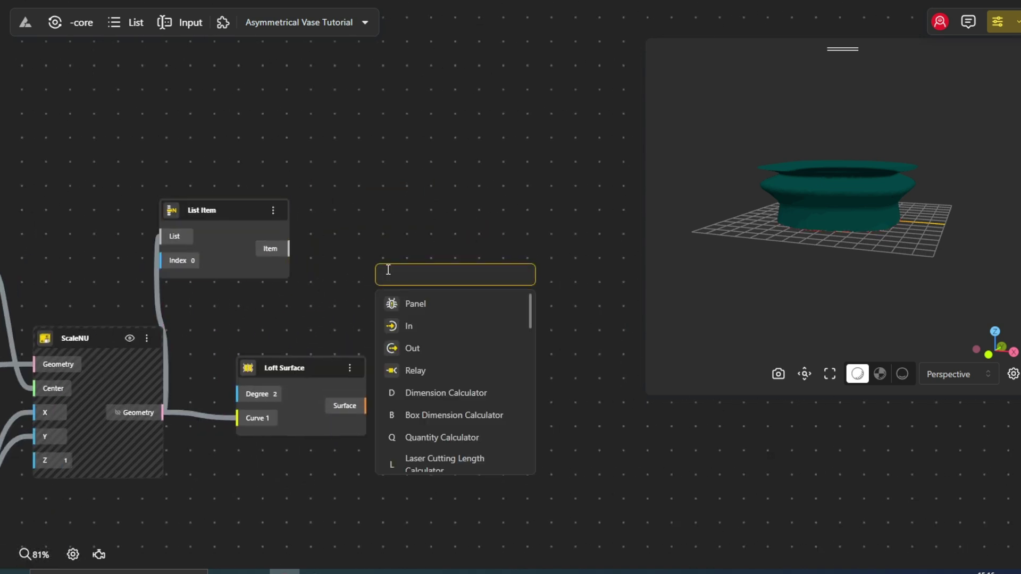
pyautogui.write('curve')
pyautogui.click(412, 309)
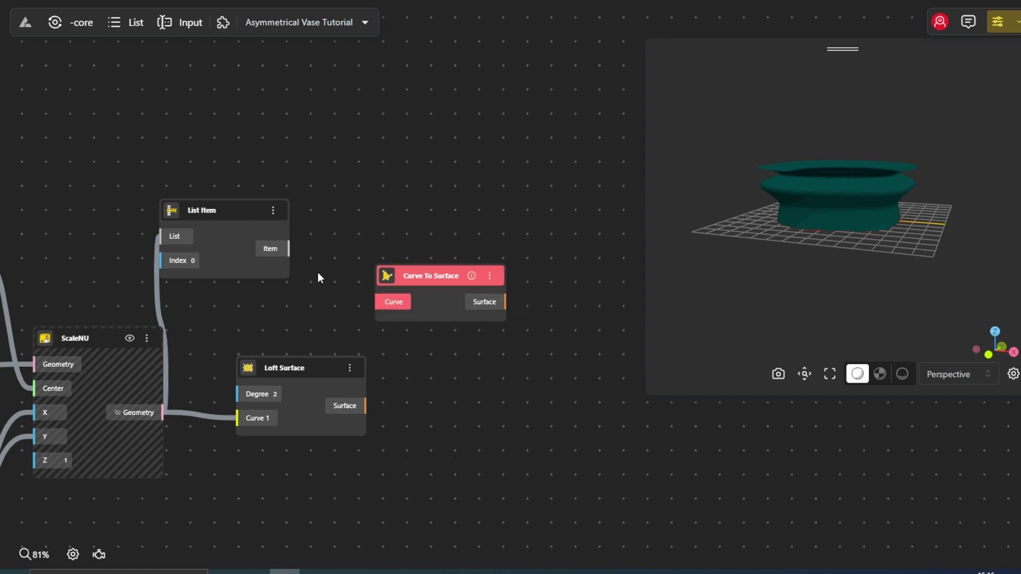
pyautogui.moveTo(350, 273); pyautogui.dragTo(401, 244)
pyautogui.hscroll(5, 346, 271)
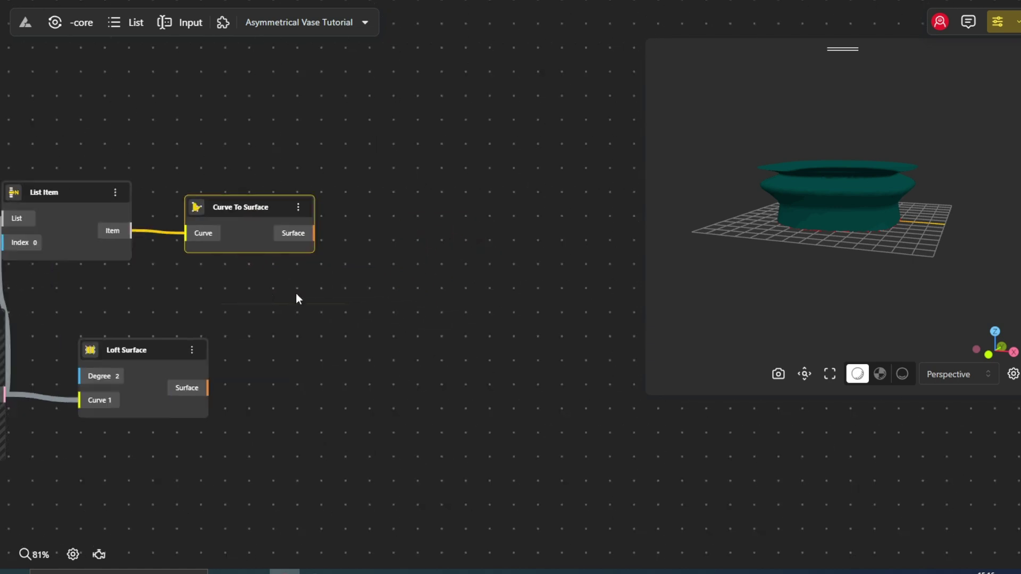
# Step: Add a white Apply Material node and connect the Curve To Surface and Loft Surface outputs to its Geometry input
pyautogui.hscroll(-2, 404, 311)
pyautogui.doubleClick(428, 316)
pyautogui.write('apply')
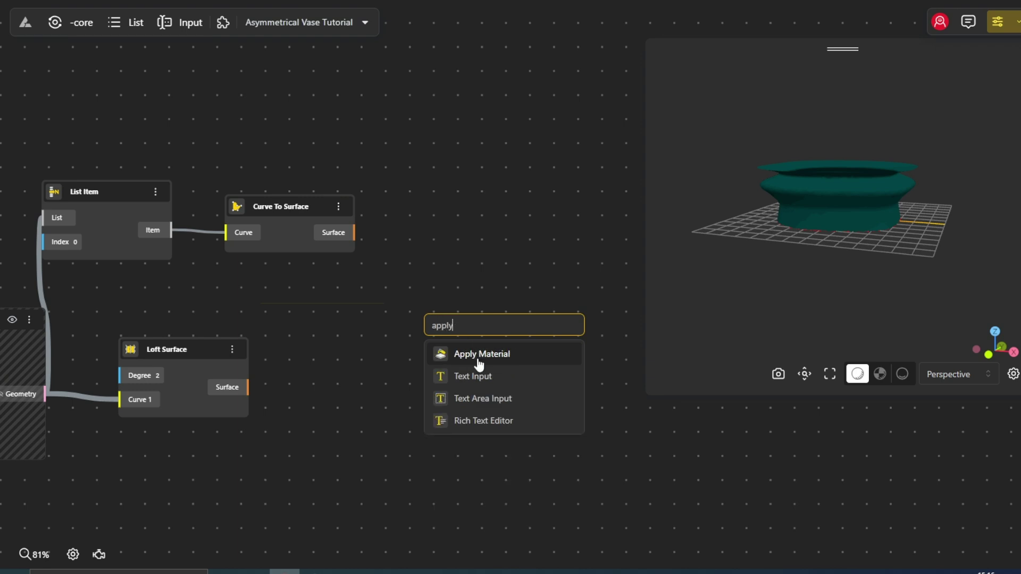
pyautogui.click(479, 354)
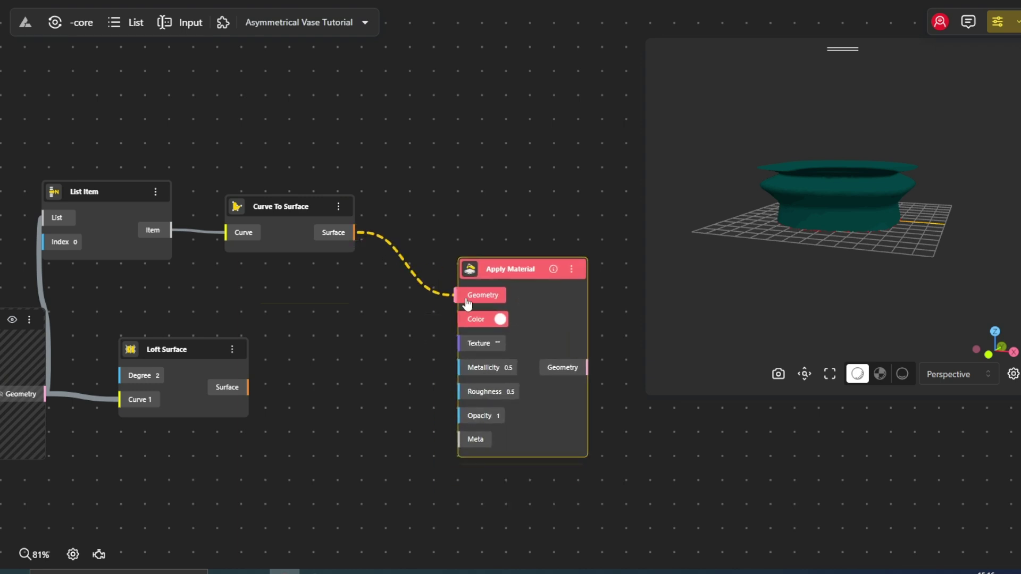
pyautogui.moveTo(467, 304); pyautogui.dragTo(466, 300)
pyautogui.moveTo(308, 383); pyautogui.dragTo(467, 296)
pyautogui.click(500, 319)
pyautogui.moveTo(496, 356); pyautogui.dragTo(445, 301)
pyautogui.click(378, 212)
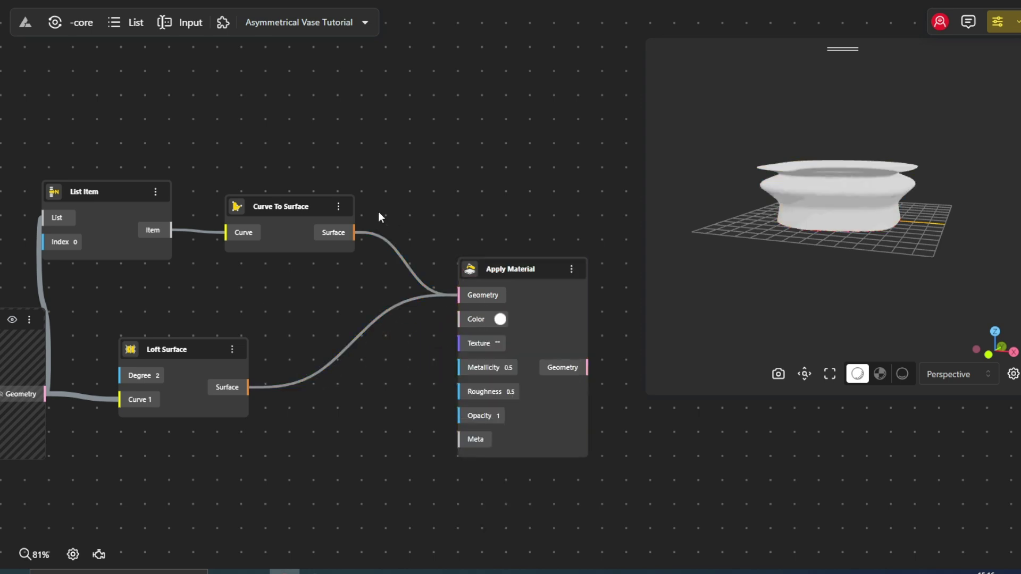
# Step: Hide the previews of the List Item, Curve To Surface and Loft Surface nodes together
pyautogui.moveTo(377, 212); pyautogui.dragTo(449, 211)
pyautogui.moveTo(177, 170); pyautogui.dragTo(524, 492)
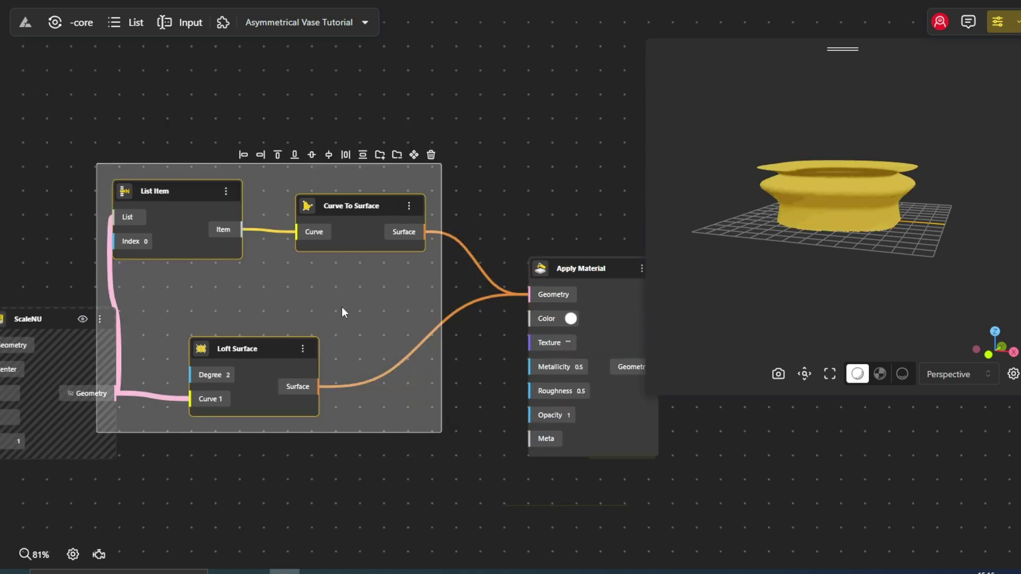
pyautogui.rightClick(341, 310)
pyautogui.click(375, 341)
pyautogui.moveTo(505, 218); pyautogui.dragTo(290, 188)
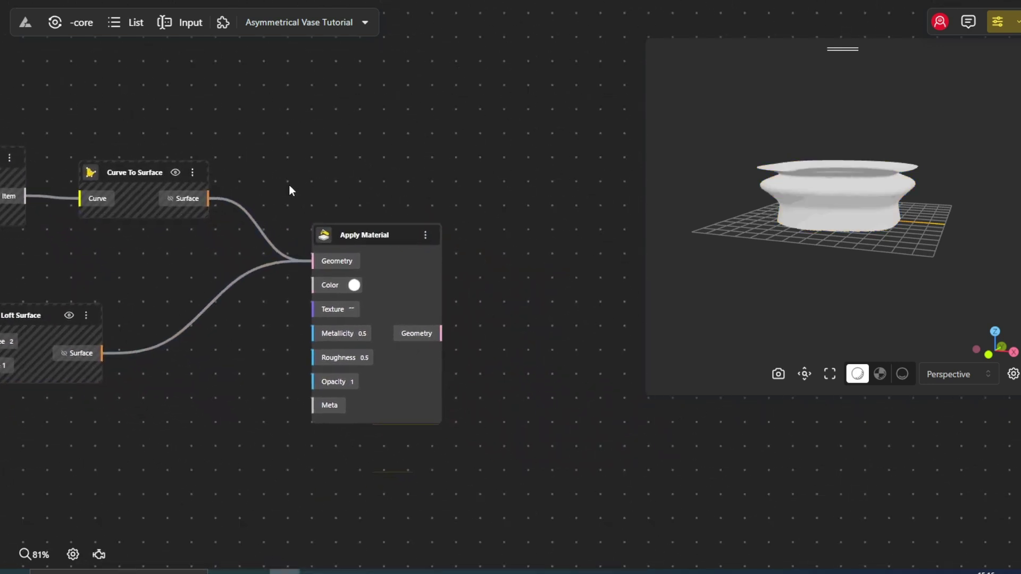
# Step: Open the vase project's Demo view and dismiss the browser's translation popup
pyautogui.moveTo(897, 234)
pyautogui.mouseDown()
pyautogui.moveTo(880, 257)
pyautogui.moveTo(900, 228)
pyautogui.mouseUp()
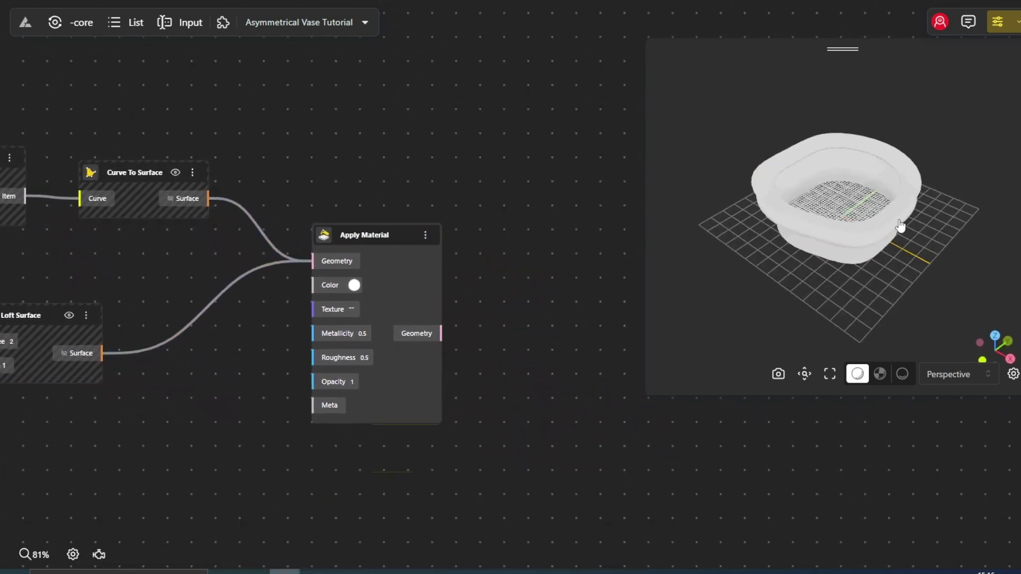
pyautogui.click(1009, 23)
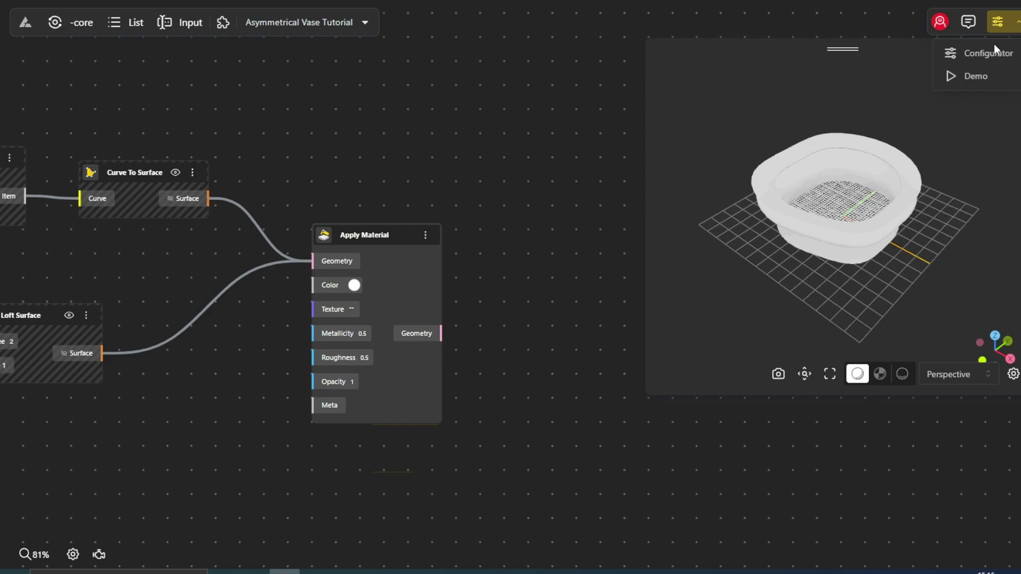
pyautogui.click(990, 71)
pyautogui.click(945, 9)
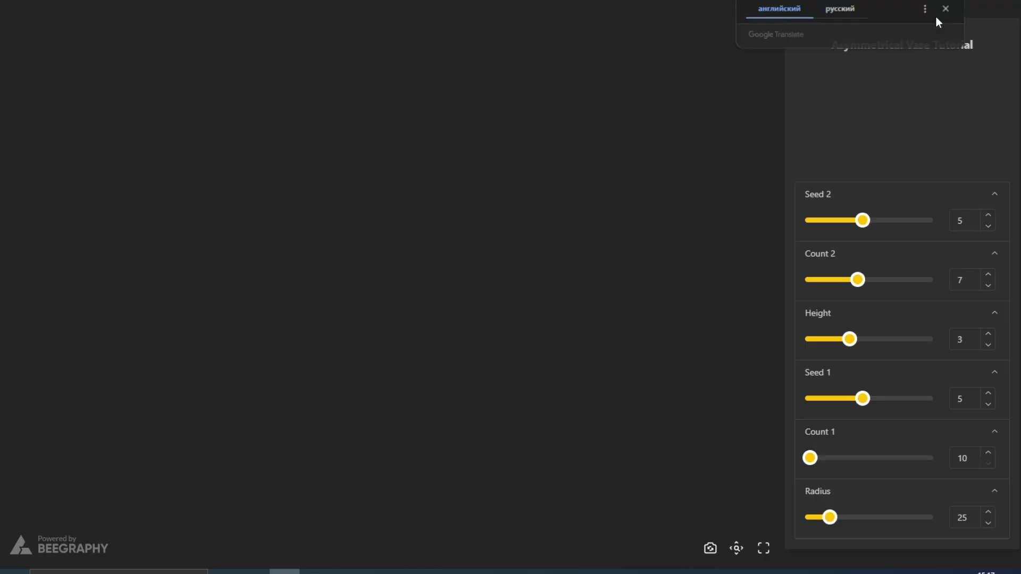